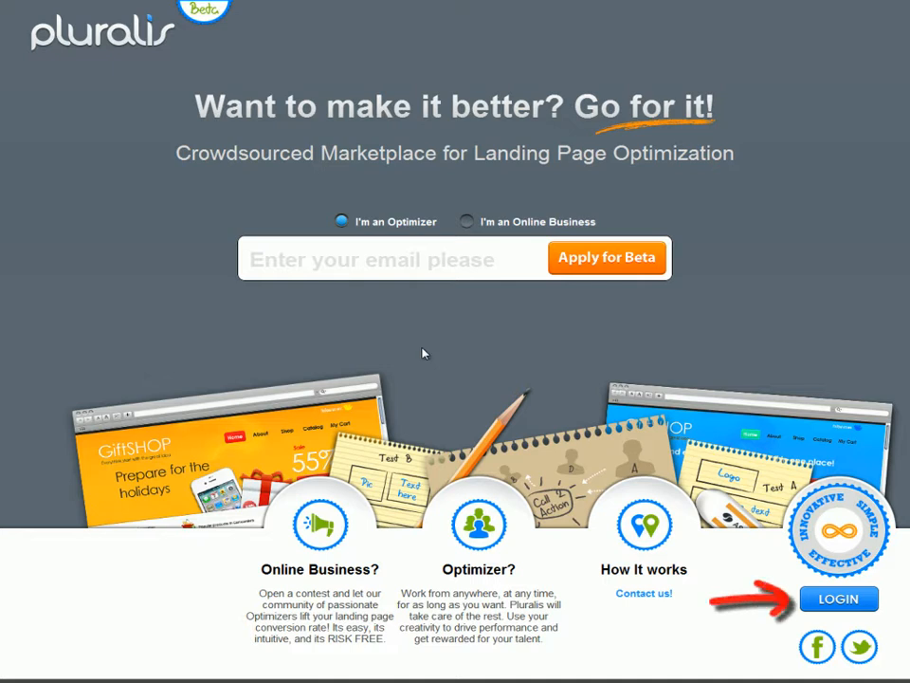
- Log in and open the VisualBee - sample - setup contest from the dashboard
left_click(848, 607)
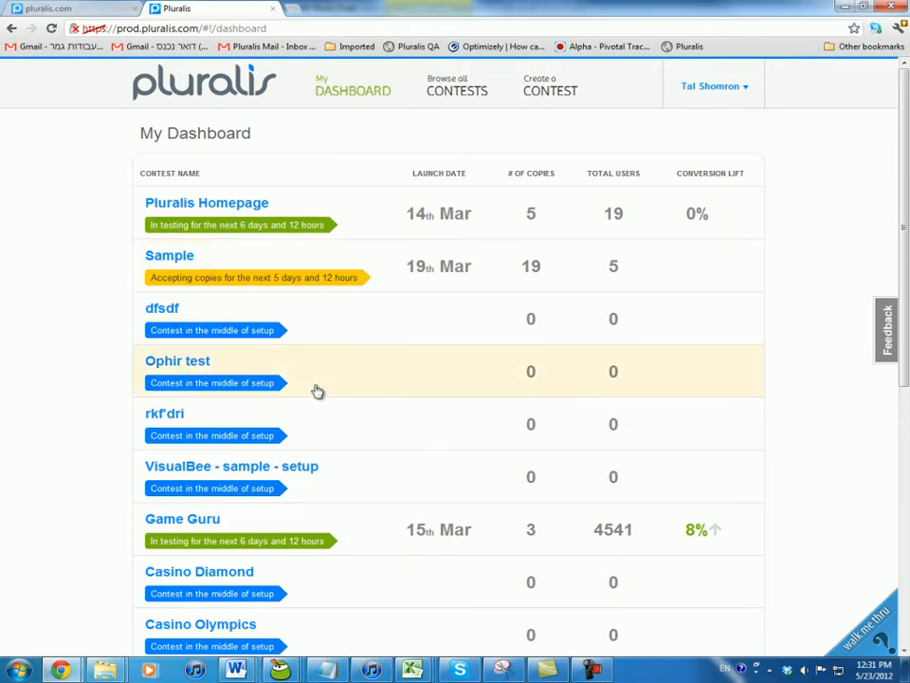
scroll(319, 427, "down", 4)
scroll(321, 427, "up", 4)
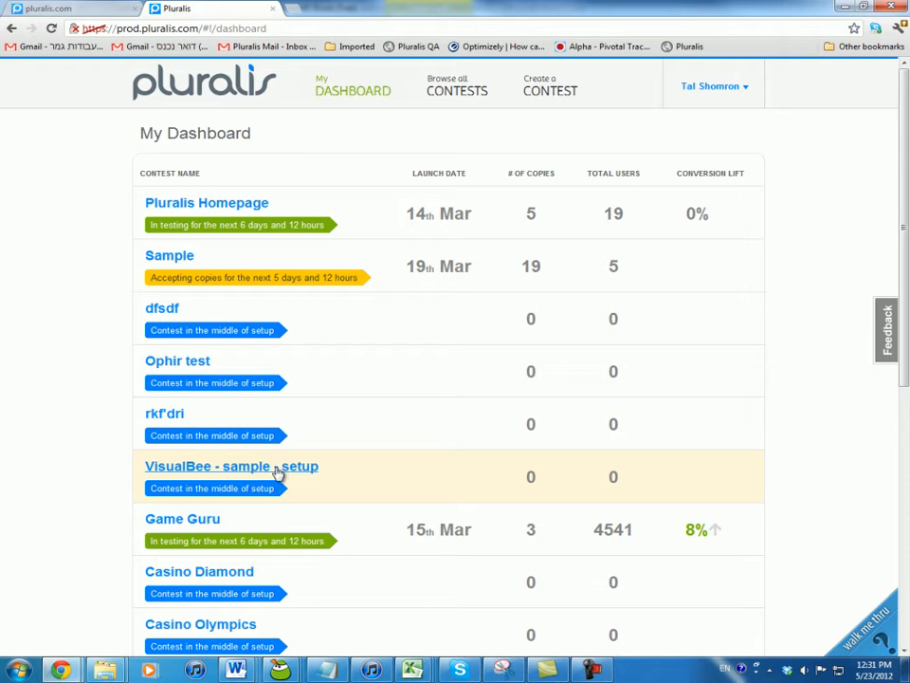
left_click(278, 466)
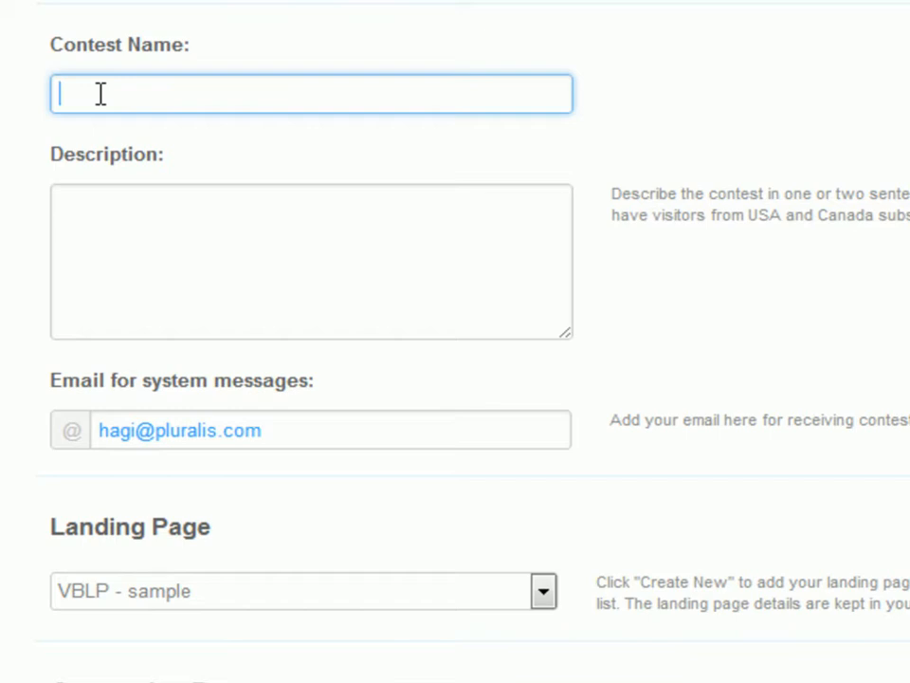
- Name the contest VisualBee Europe and Middle East
type("VisualBee Europe")
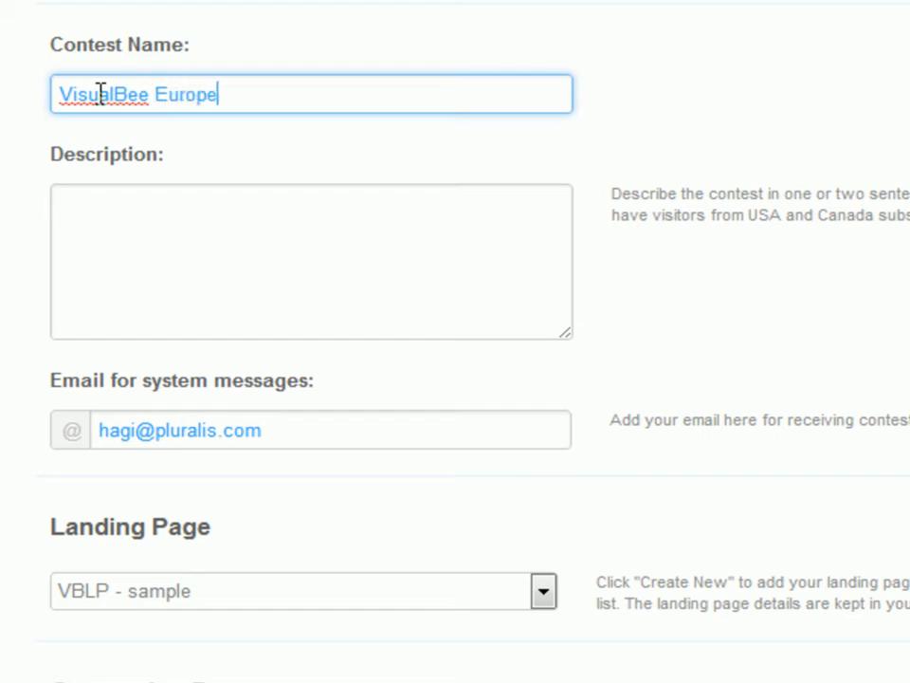
type(" and Middle E")
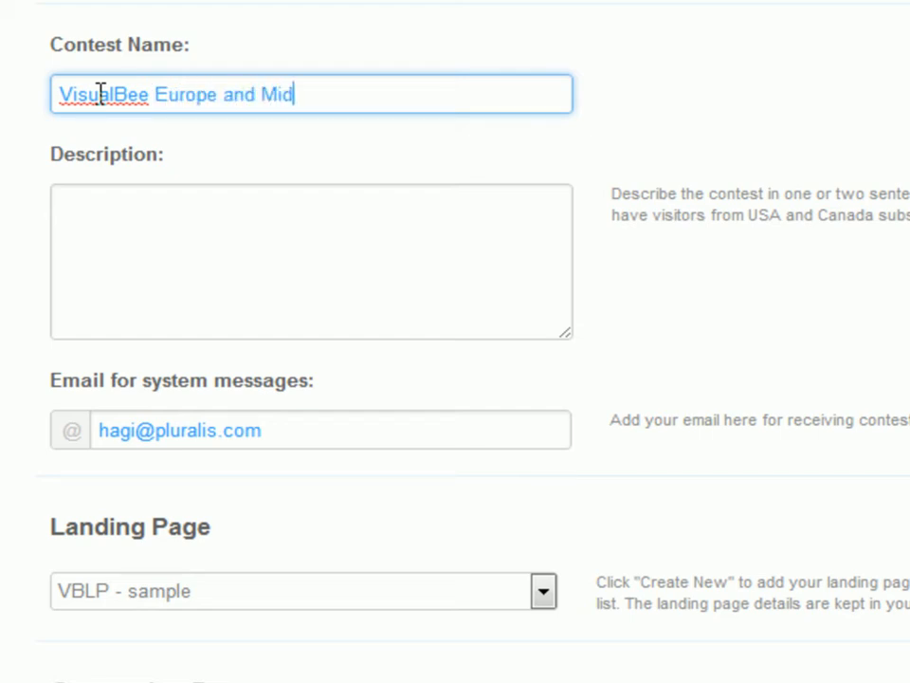
type("ast")
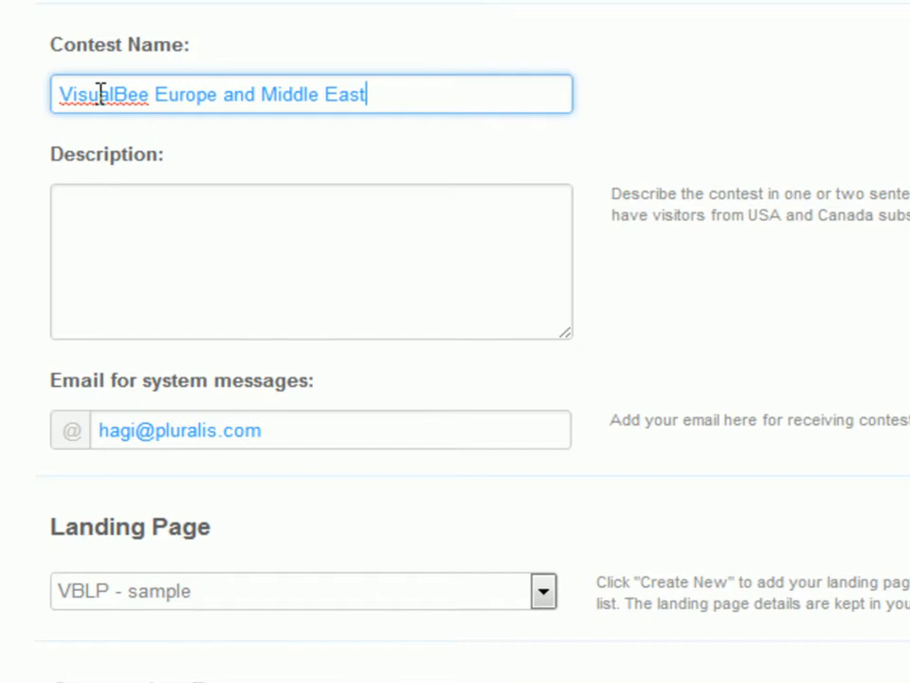
key("Tab")
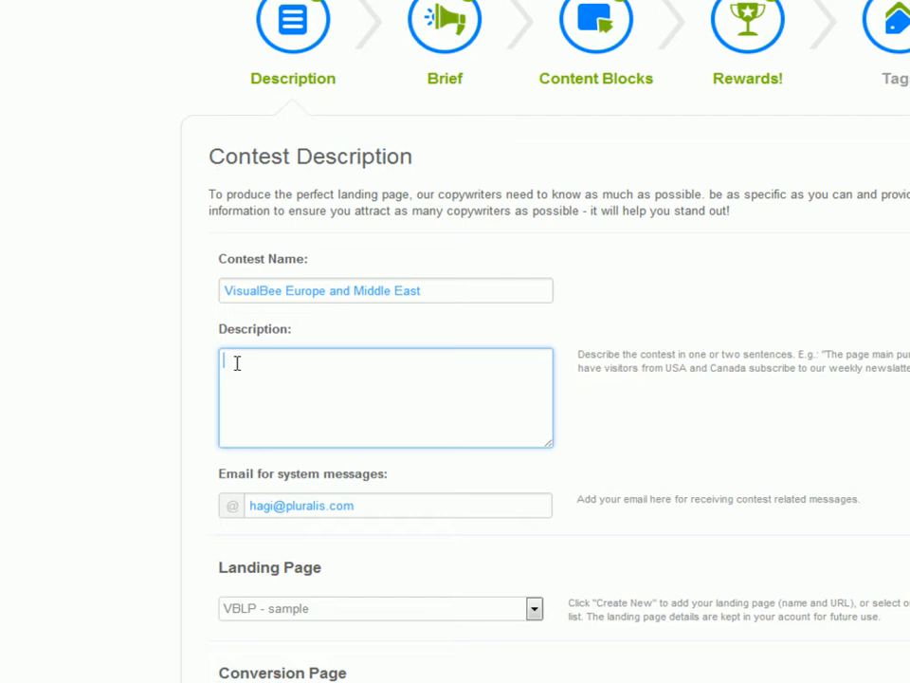
- Paste the prepared contest description about PowerPoint presentation templates into the Description field
type("Awesome PowerPoint presentation templates, my traffic is coming from Europe and the Middle East and my challenge is that i'm new in the market, and still unknown")
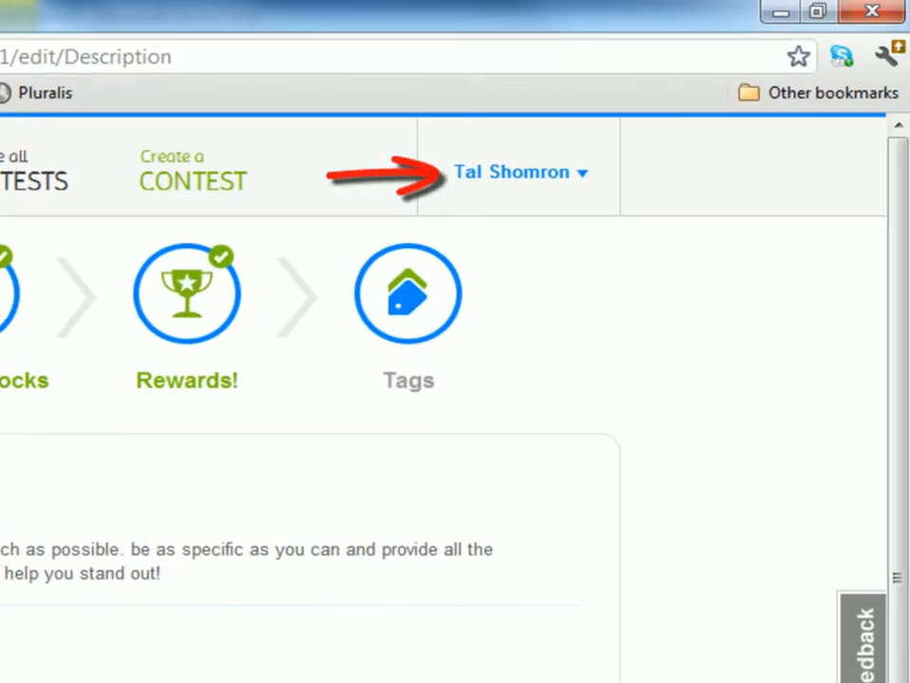
left_click(585, 176)
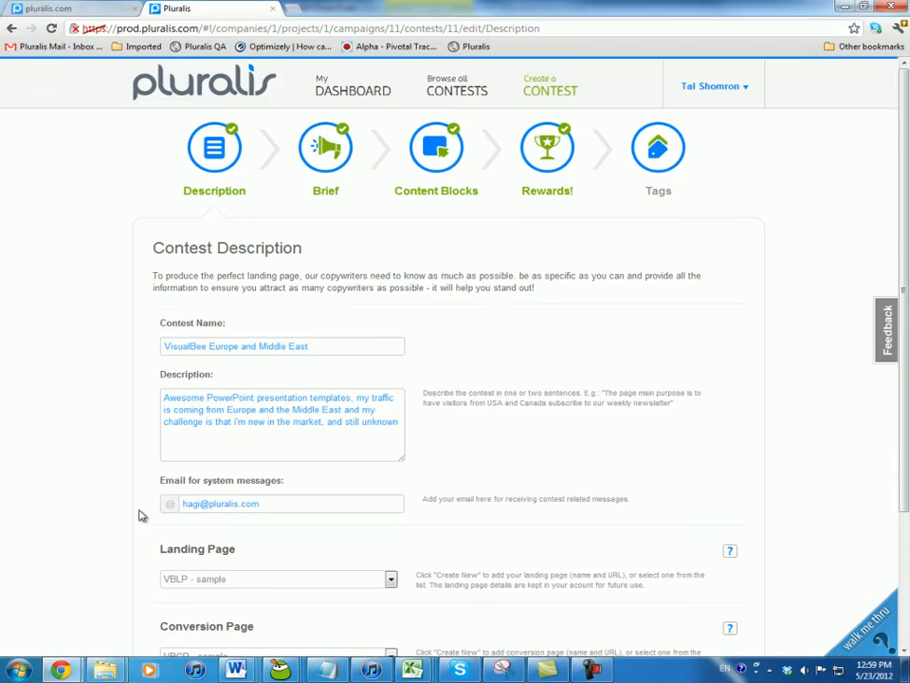
scroll(138, 515, "down", 1)
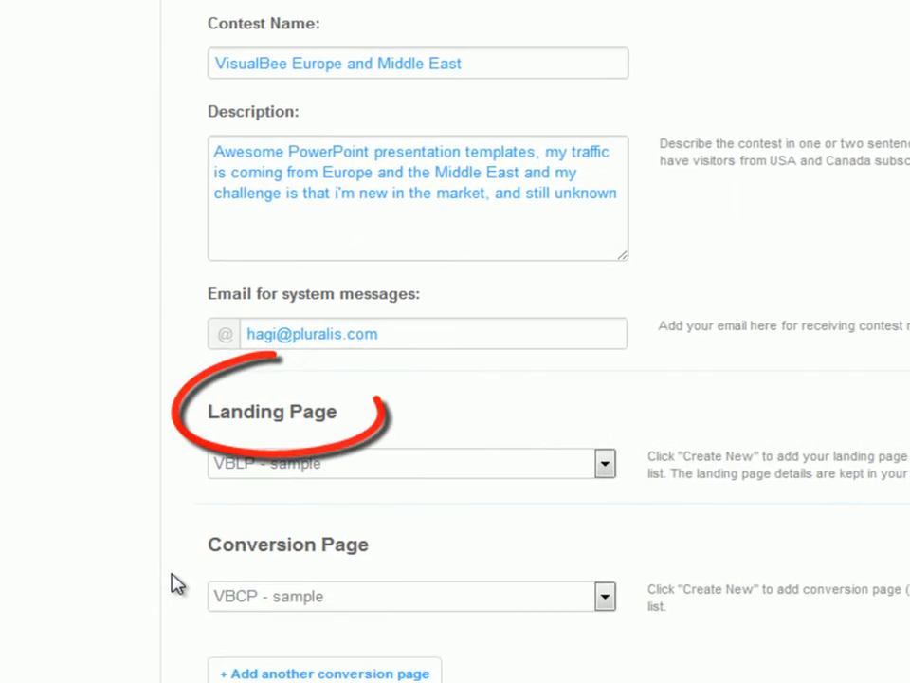
- Switch the landing page selection to Create New
left_click(604, 466)
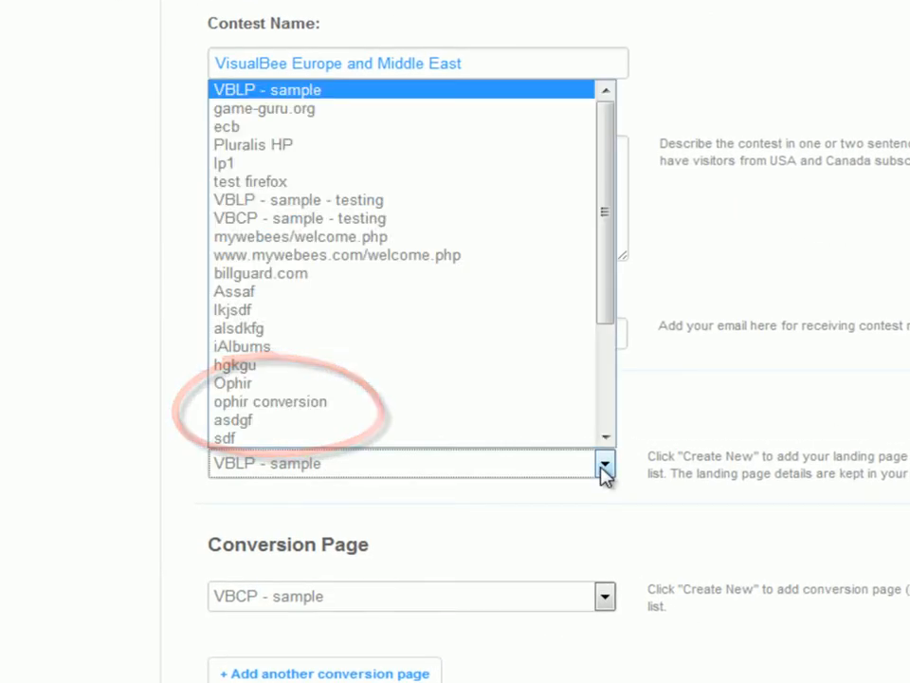
left_click_drag(603, 242, 602, 394)
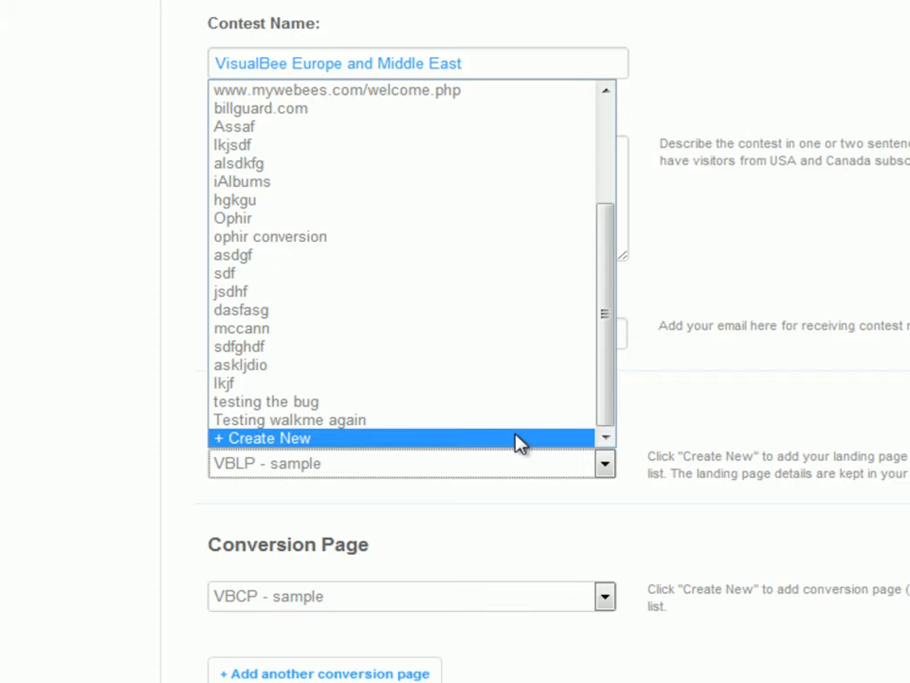
scroll(520, 442, "up", 3)
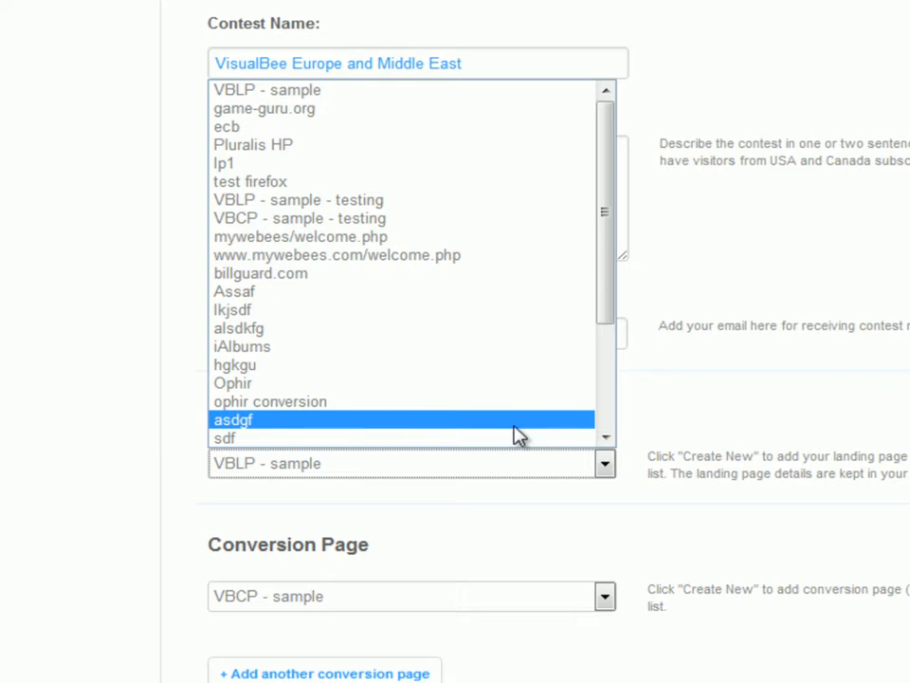
scroll(509, 434, "down", 3)
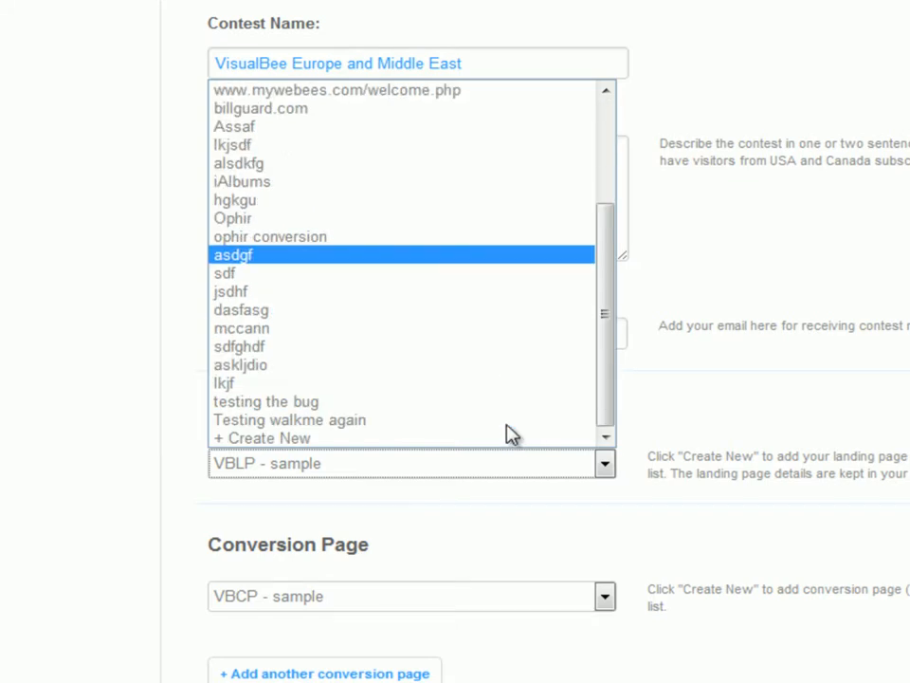
left_click(446, 437)
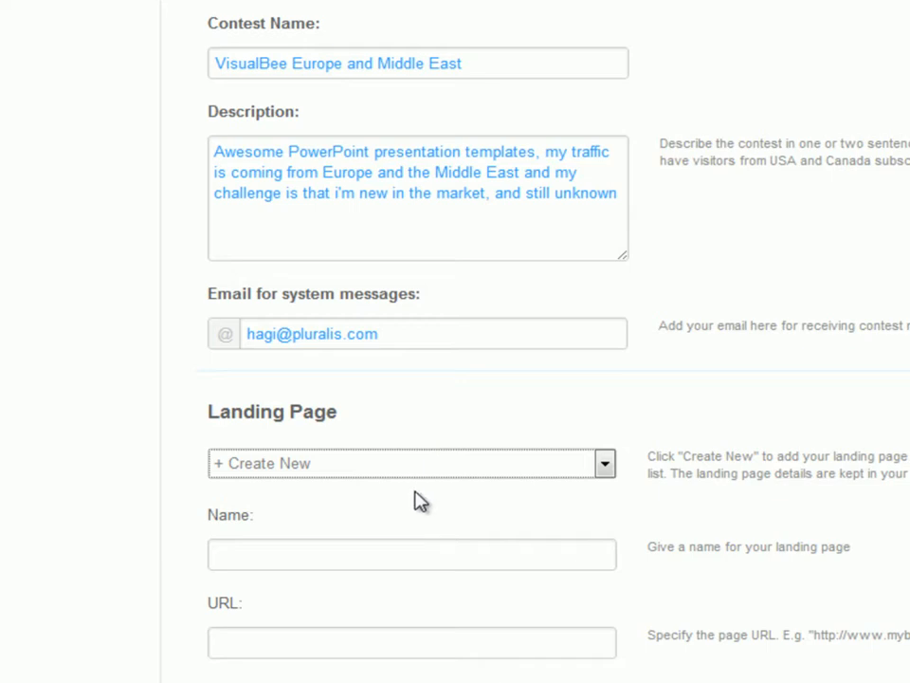
- Examine the new landing page's Name, URL and Match Type fields and match type options
scroll(416, 508, "down", 2)
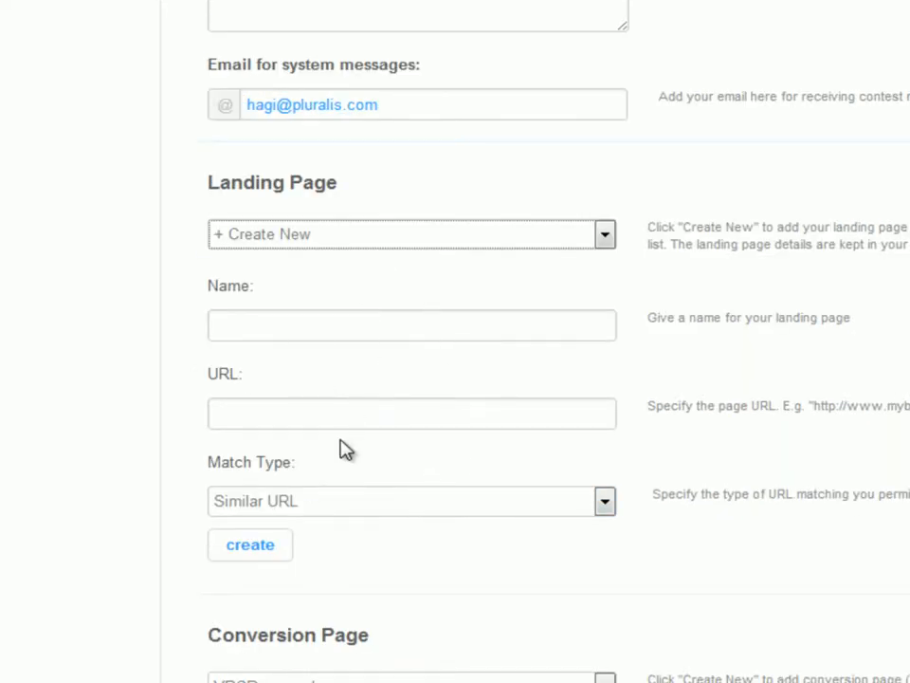
left_click(334, 324)
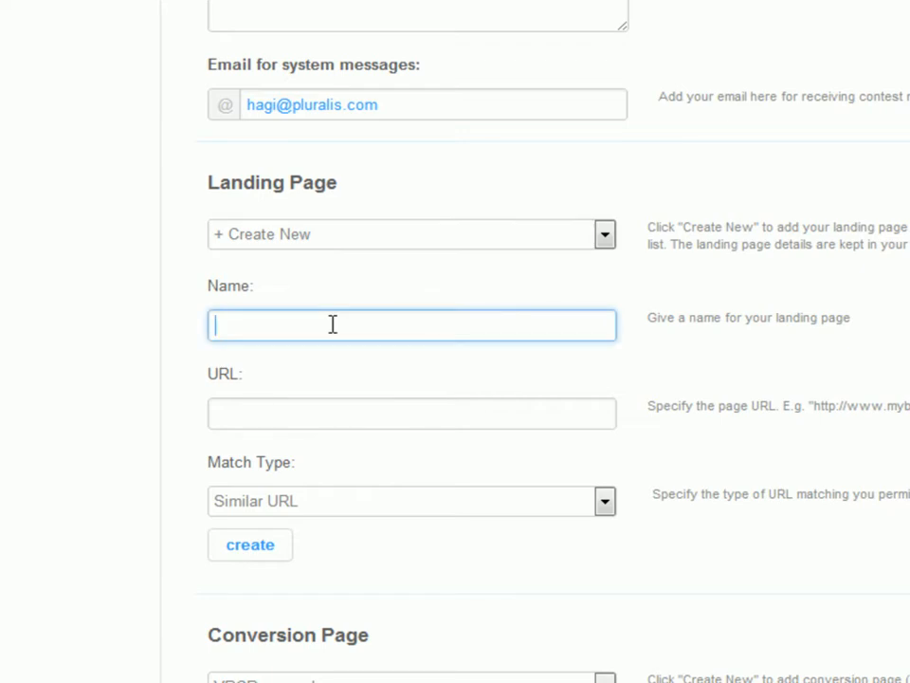
left_click(321, 411)
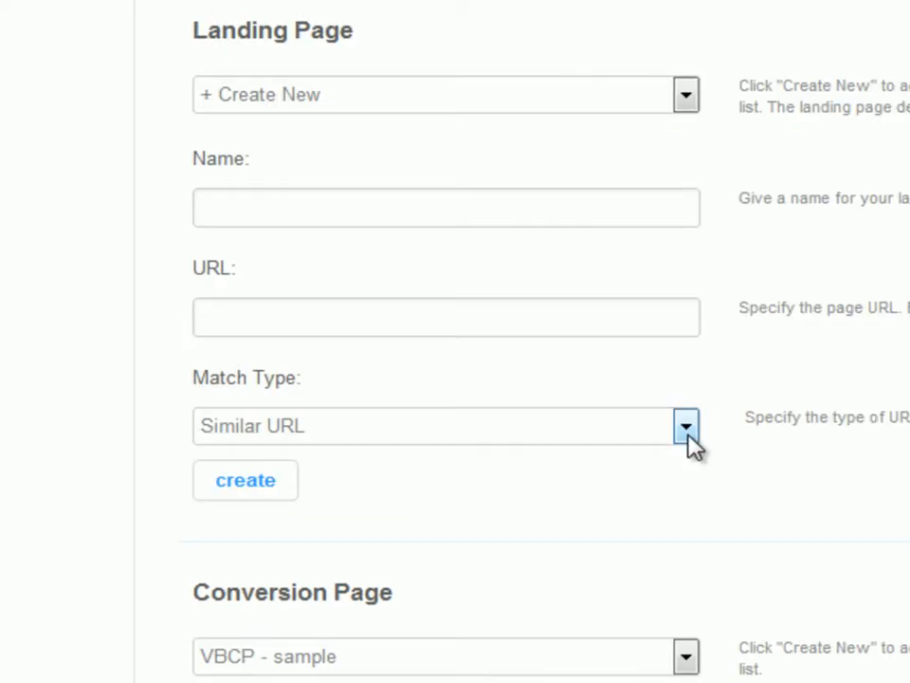
left_click(686, 430)
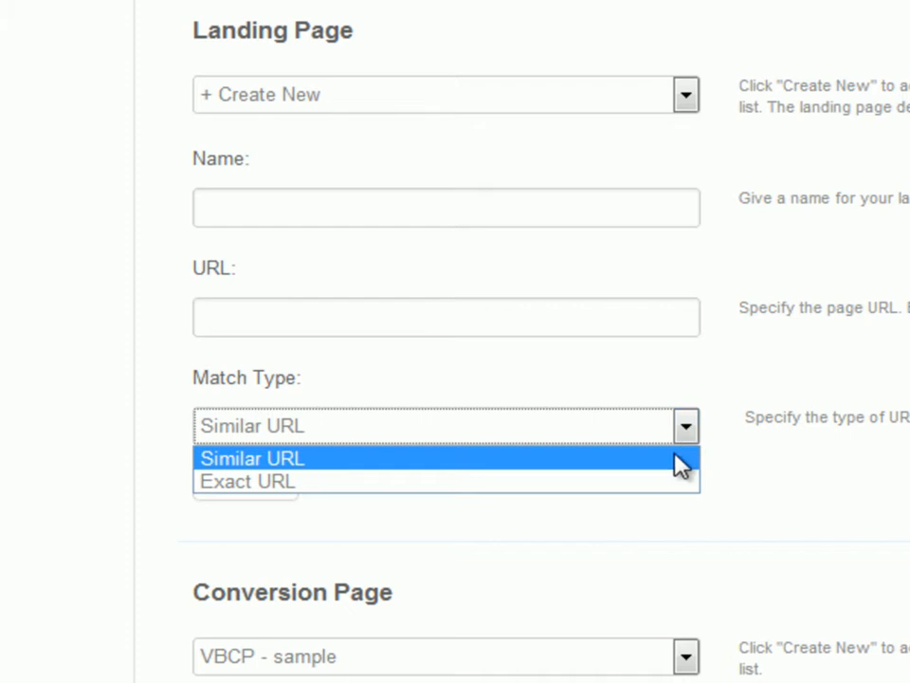
left_click(626, 462)
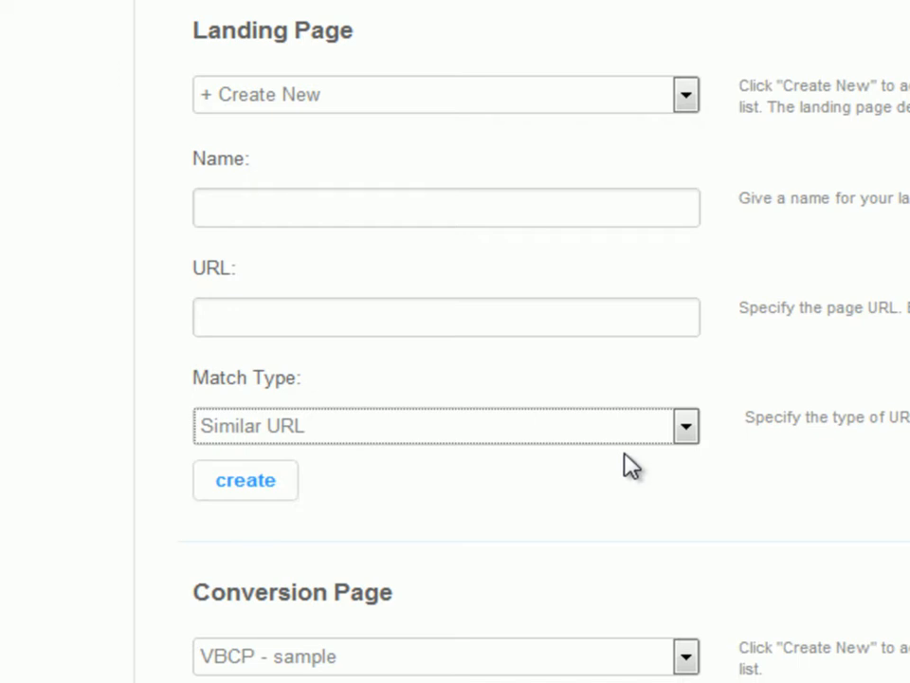
left_click(684, 428)
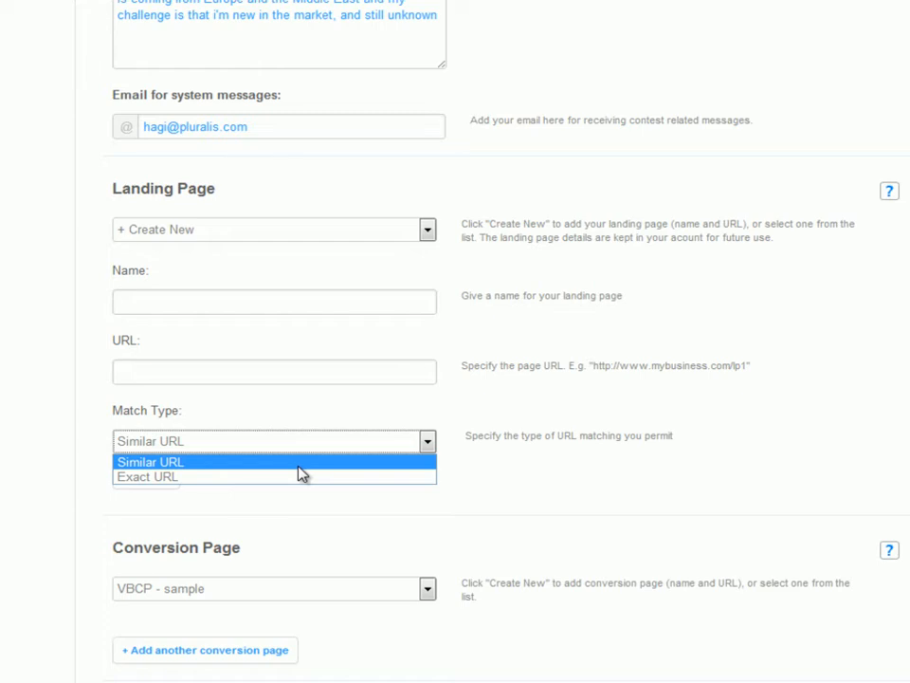
left_click(298, 466)
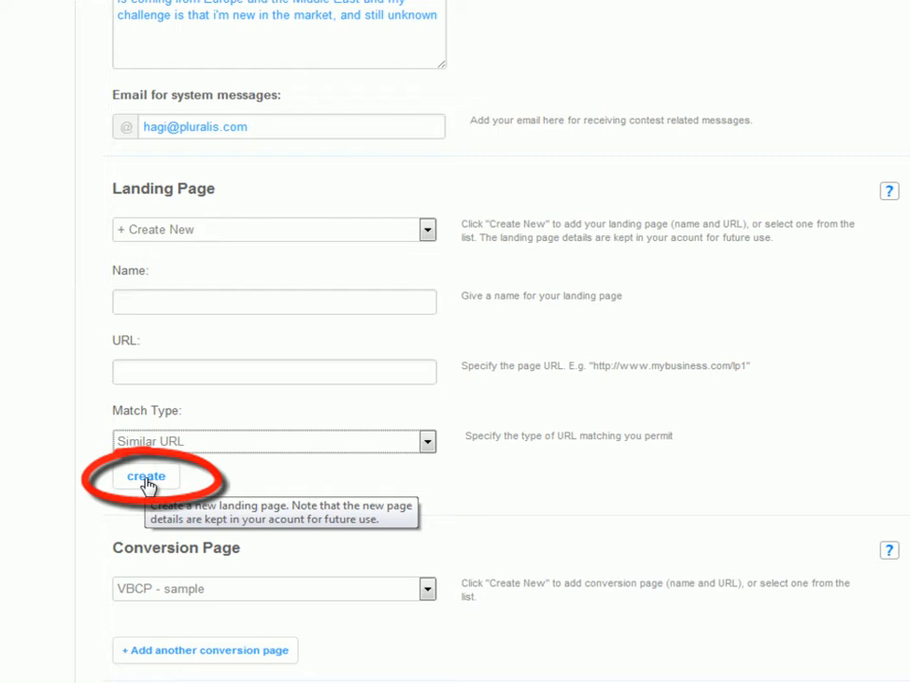
- Reselect VBLP - sample as the contest's landing page
left_click(429, 233)
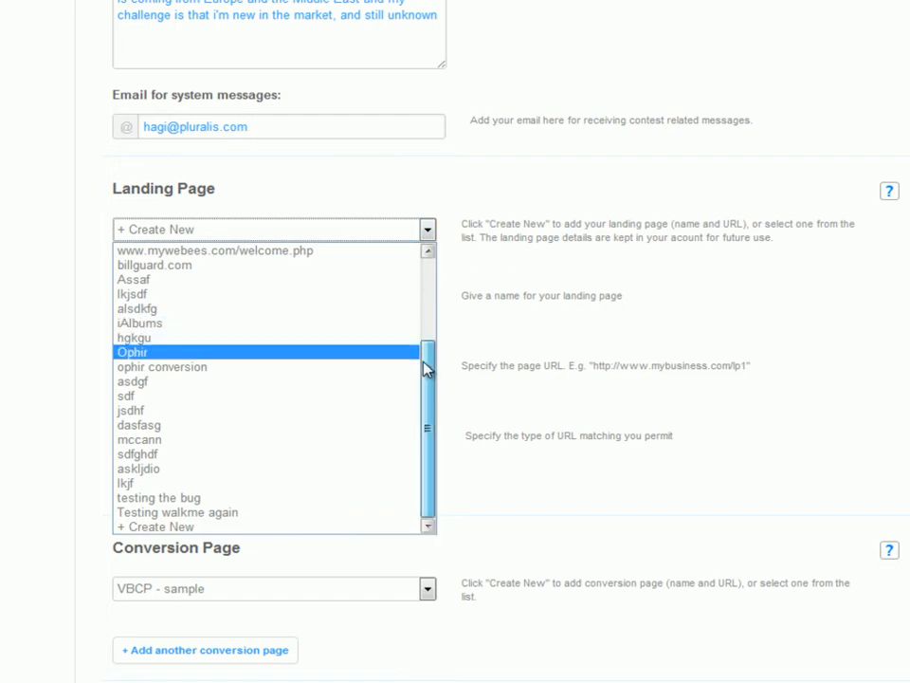
scroll(426, 341, "up", 2)
left_click_drag(430, 331, 427, 290)
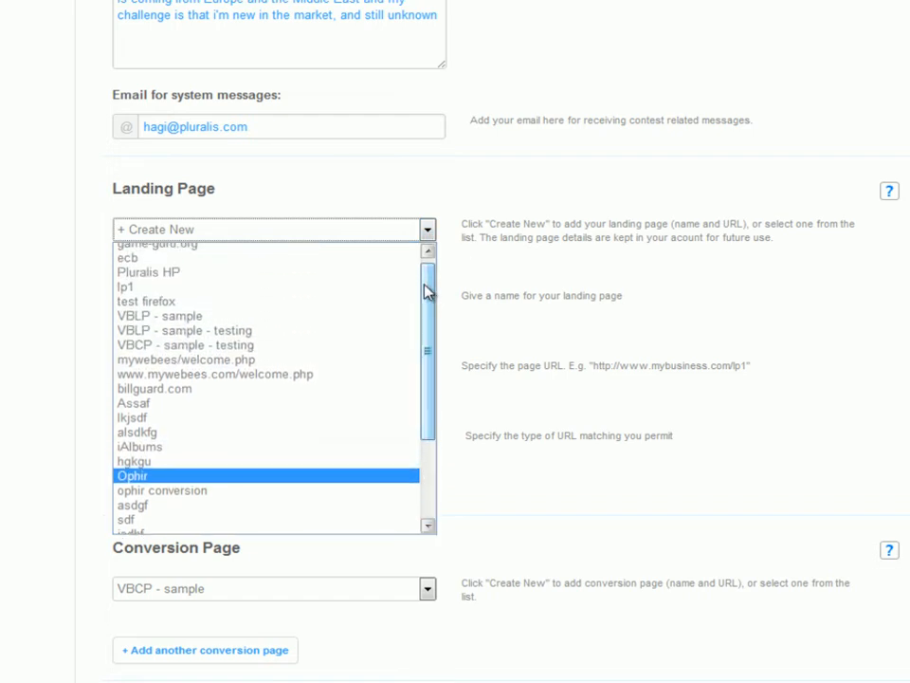
left_click(176, 322)
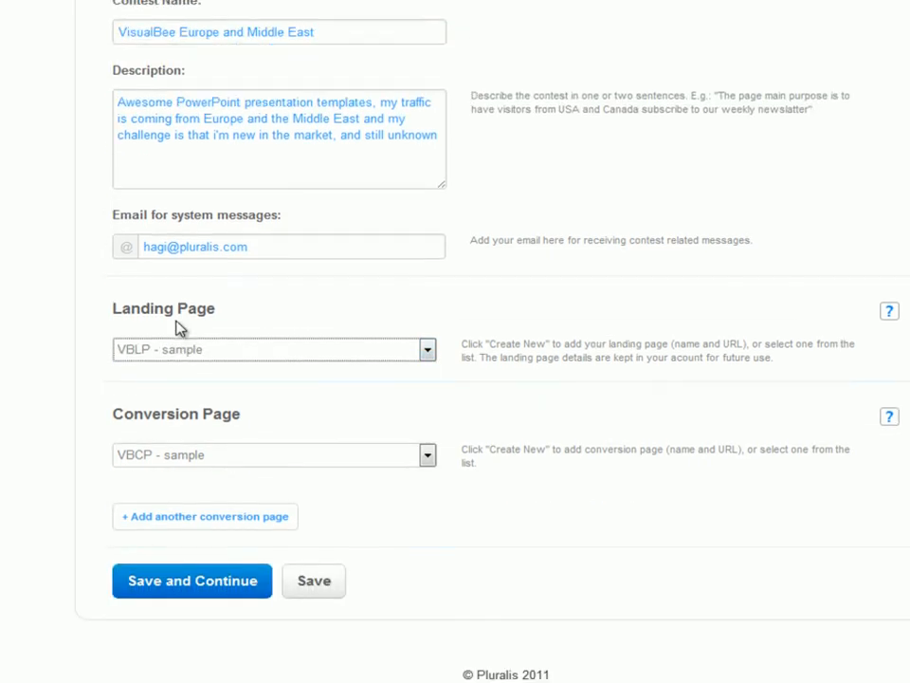
- Switch the conversion page selection to Create New
left_click(428, 459)
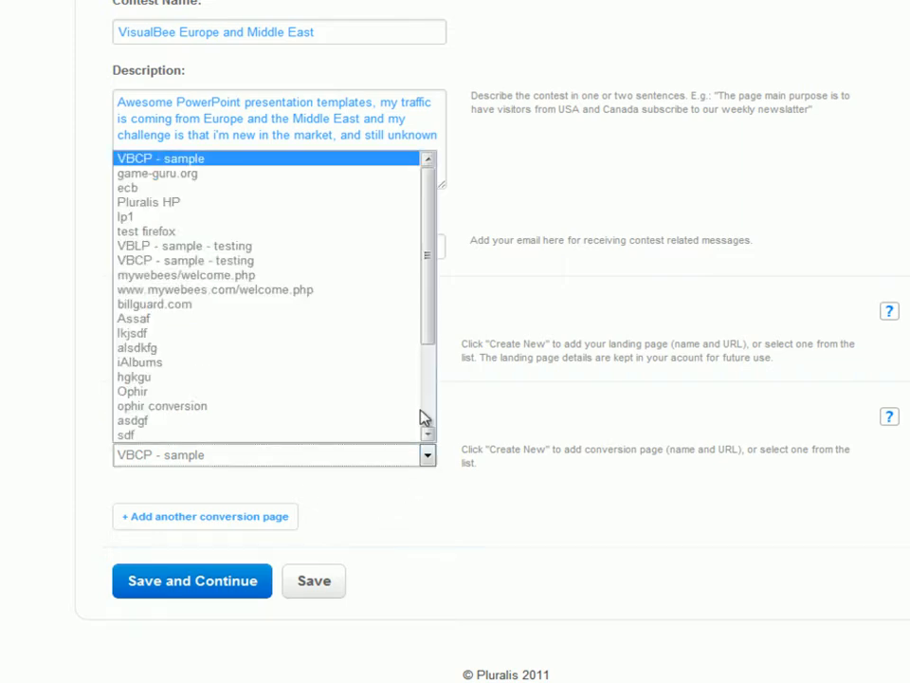
left_click_drag(432, 325, 428, 418)
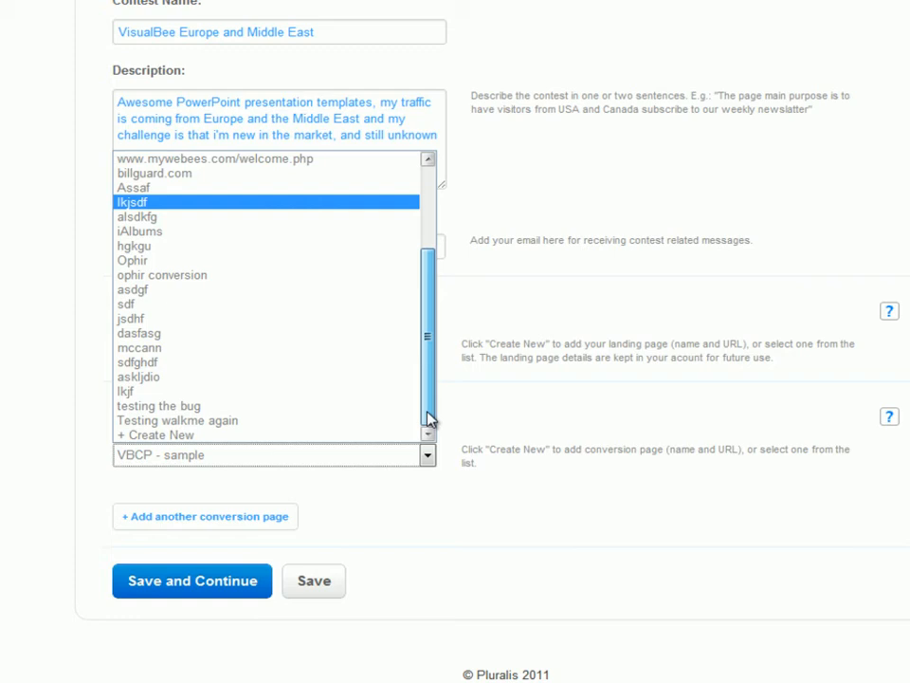
left_click(349, 438)
scroll(335, 433, "down", 2)
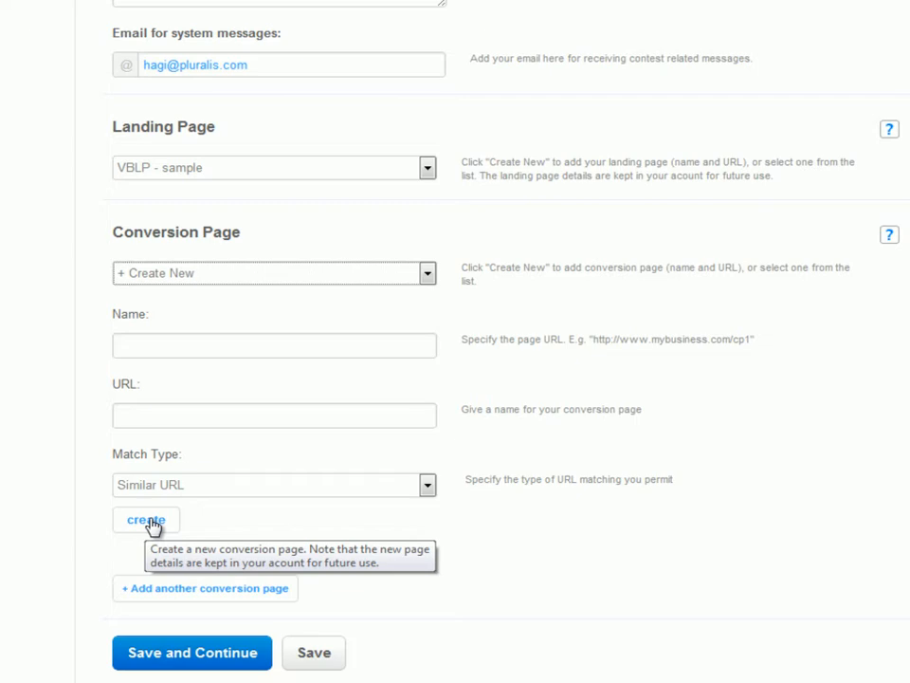
- Reselect VBCP - sample as the conversion page, then save the description and continue
left_click(429, 276)
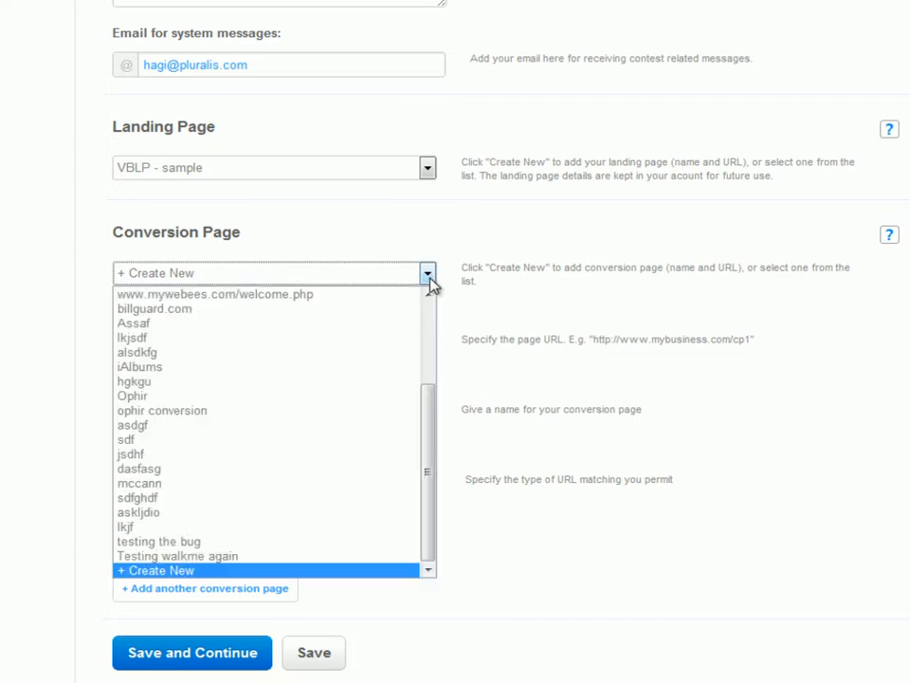
left_click_drag(435, 408, 445, 315)
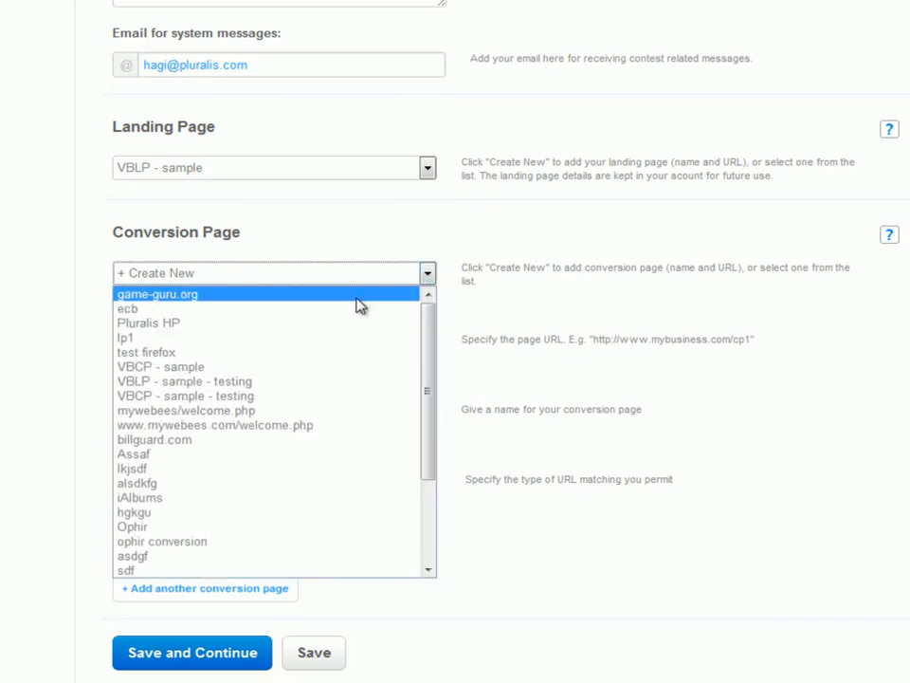
left_click(235, 367)
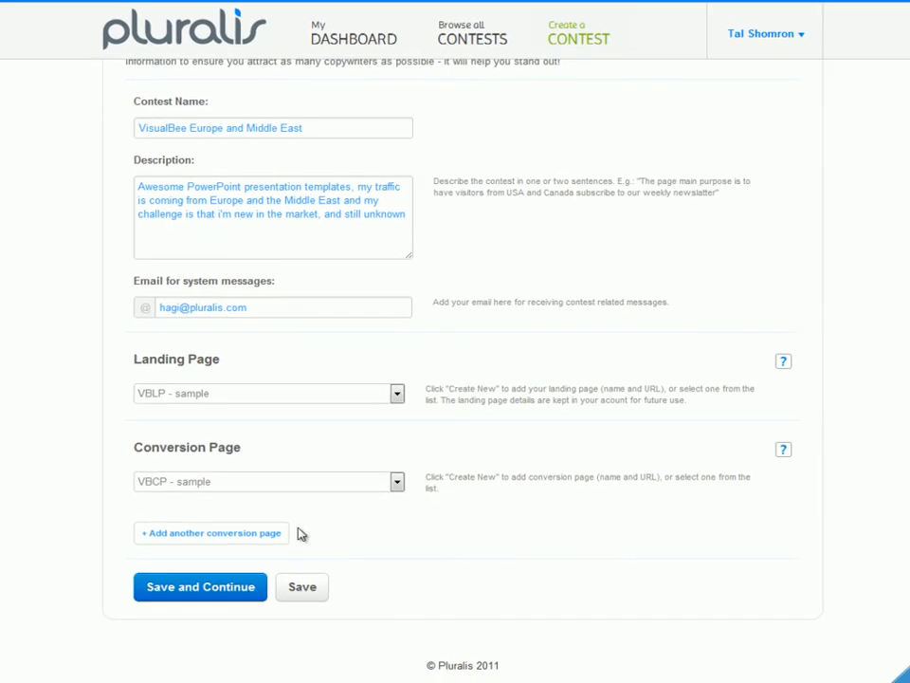
left_click(200, 590)
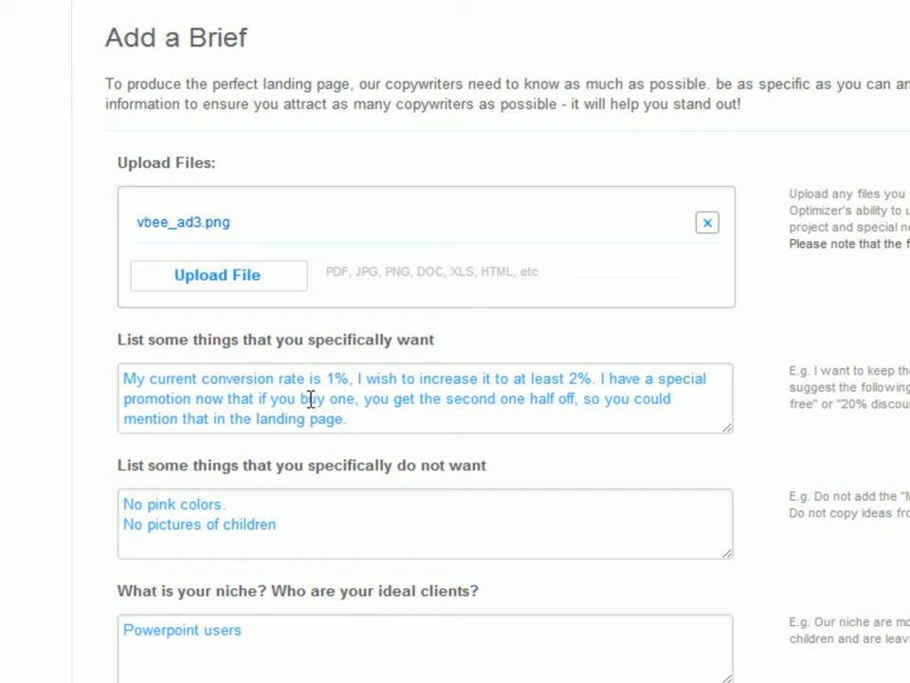
- Review the brief's filled-in wants, don't-wants and niche fields
double_click(312, 401)
left_click(305, 400)
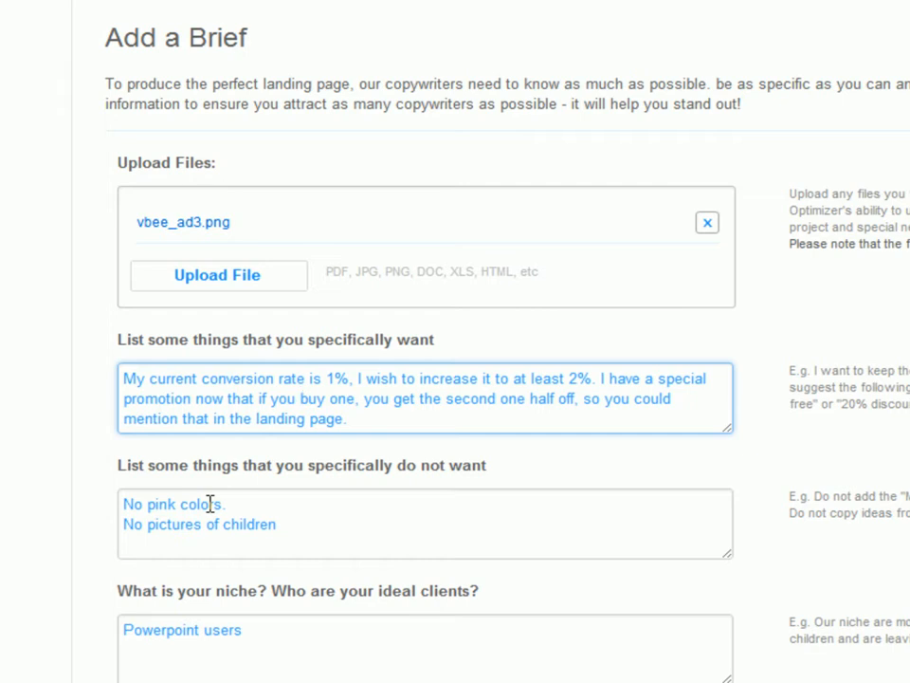
left_click(327, 612)
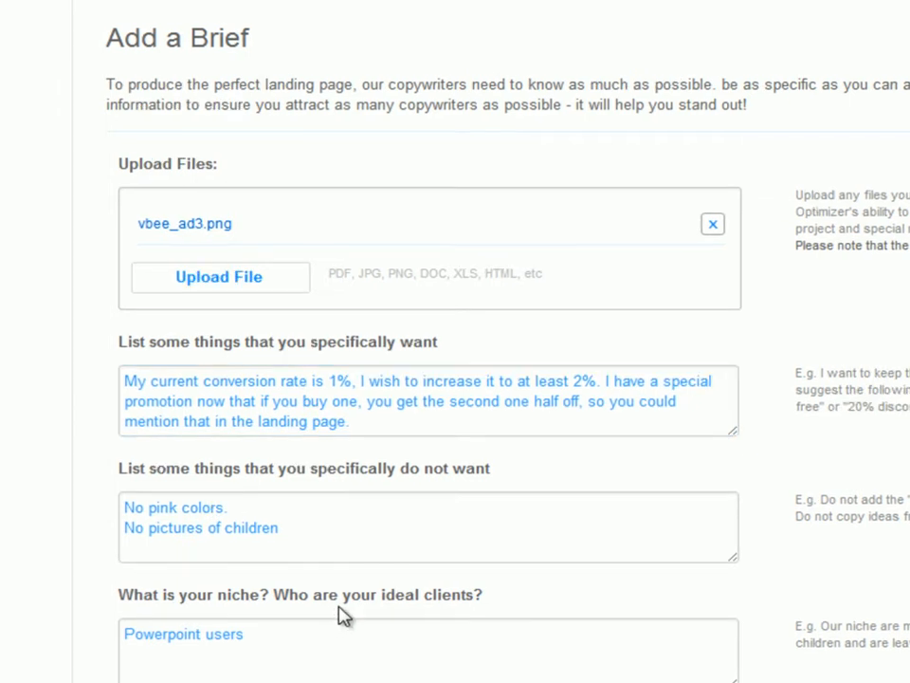
scroll(340, 615, "down", 2)
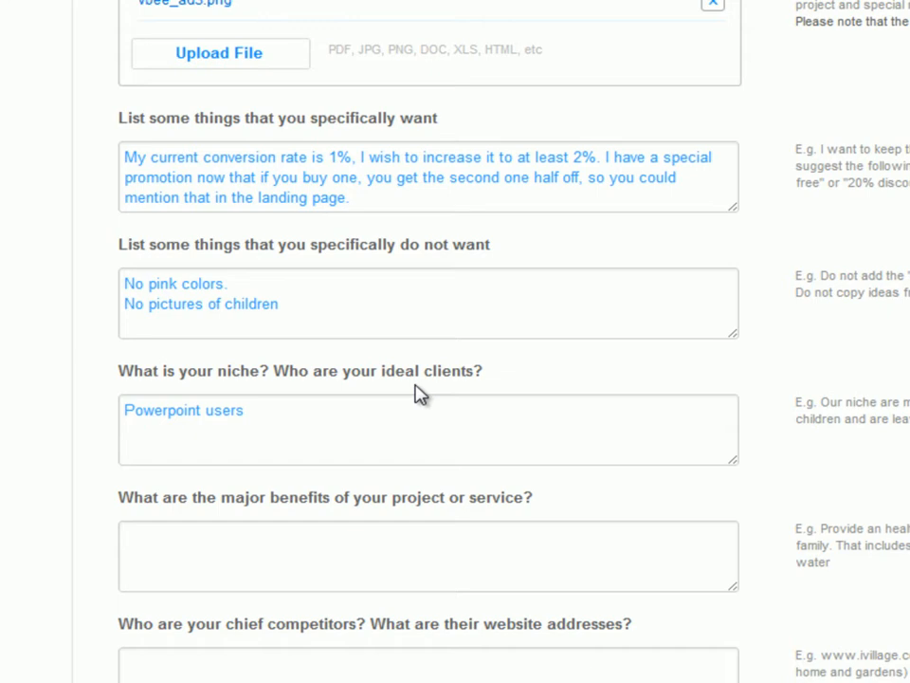
- Leave the remaining brief questions blank and save the brief, continuing to the Content Blocks step
left_click(259, 542)
scroll(259, 542, "down", 1)
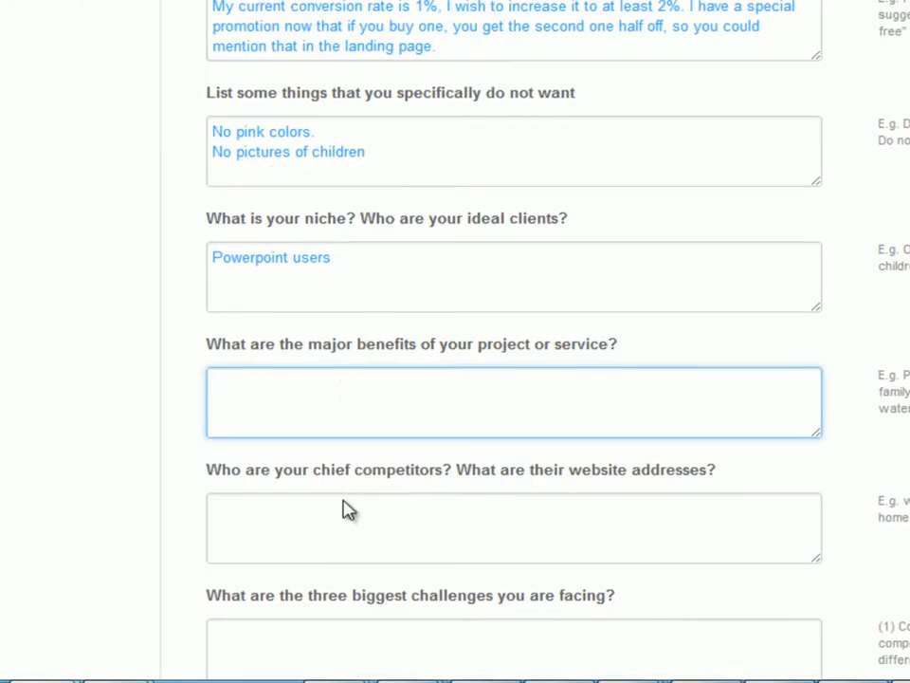
scroll(346, 509, "down", 1)
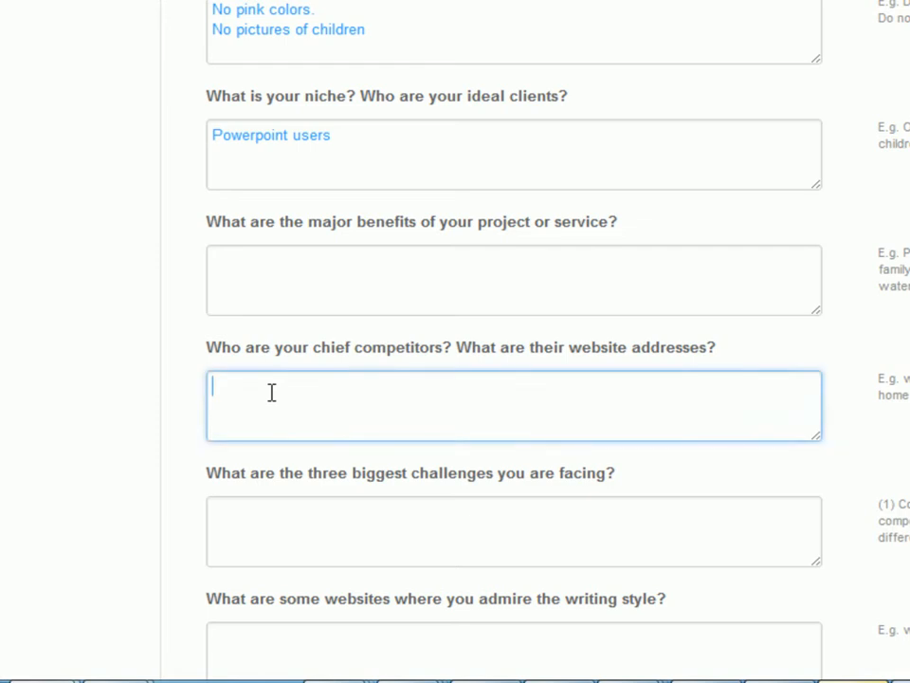
left_click(316, 538)
scroll(316, 537, "down", 3)
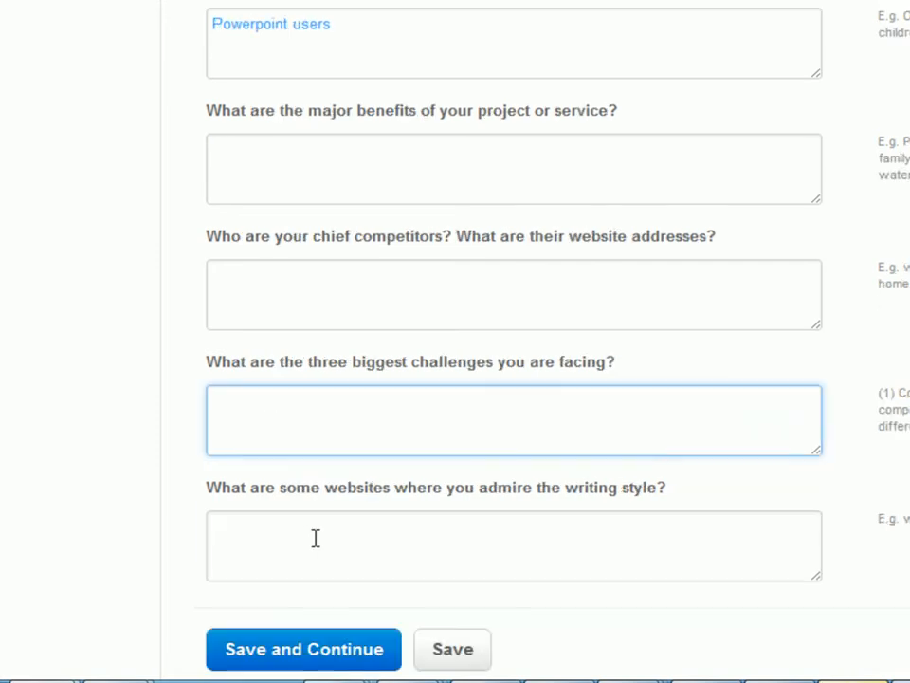
left_click(350, 437)
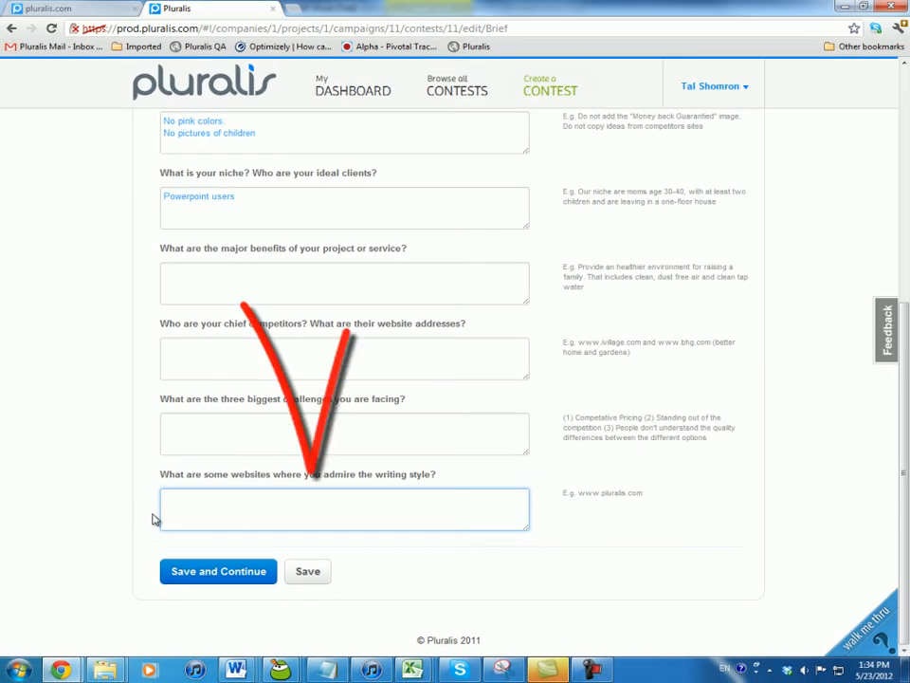
left_click(220, 572)
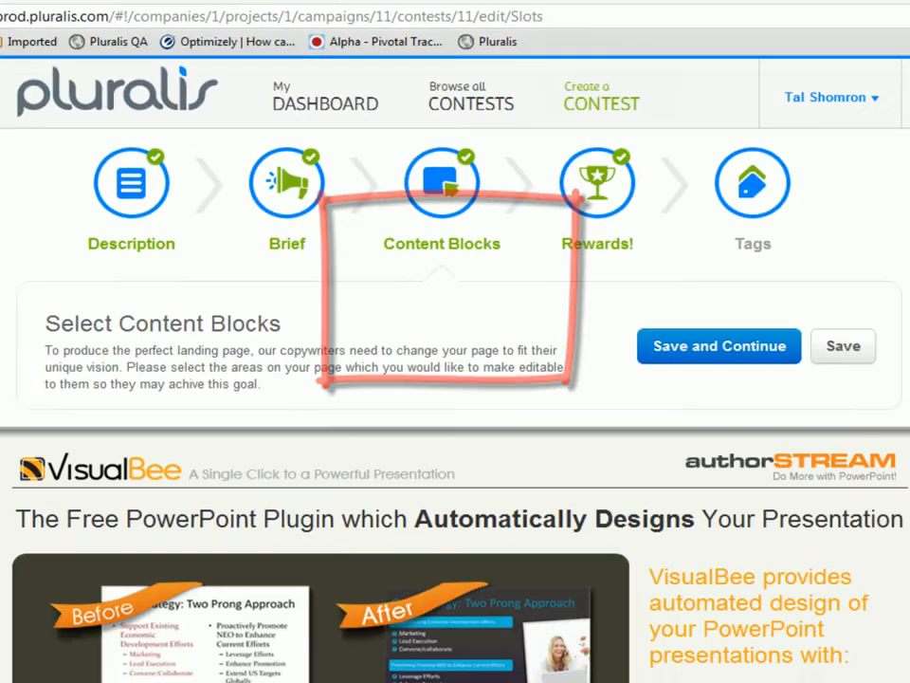
- Mark the Endless Design Choices and Testimonials blocks of the landing page as editable, then save and continue
scroll(802, 299, "down", 1)
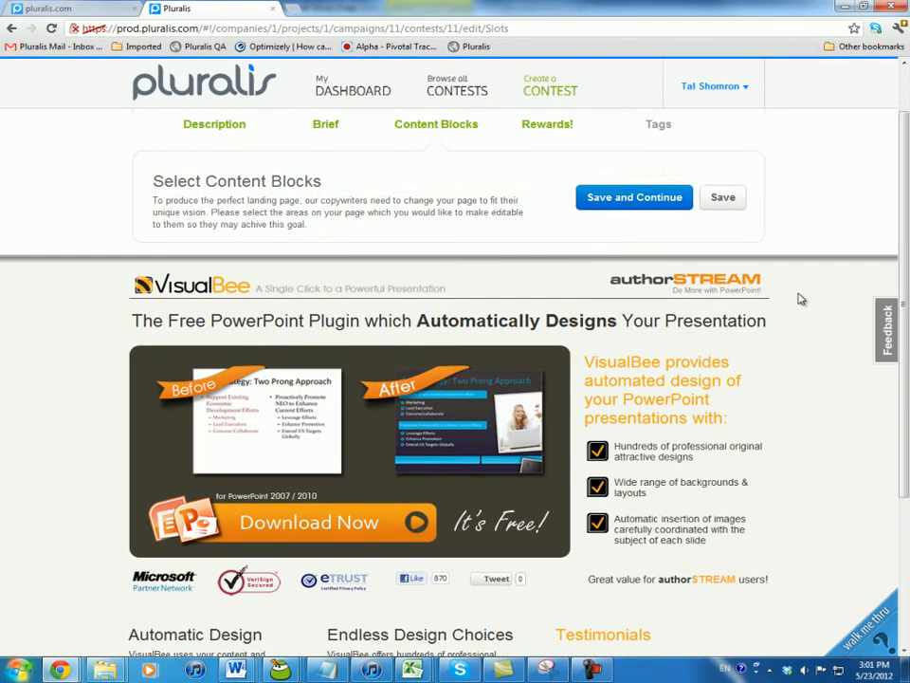
scroll(802, 299, "down", 1)
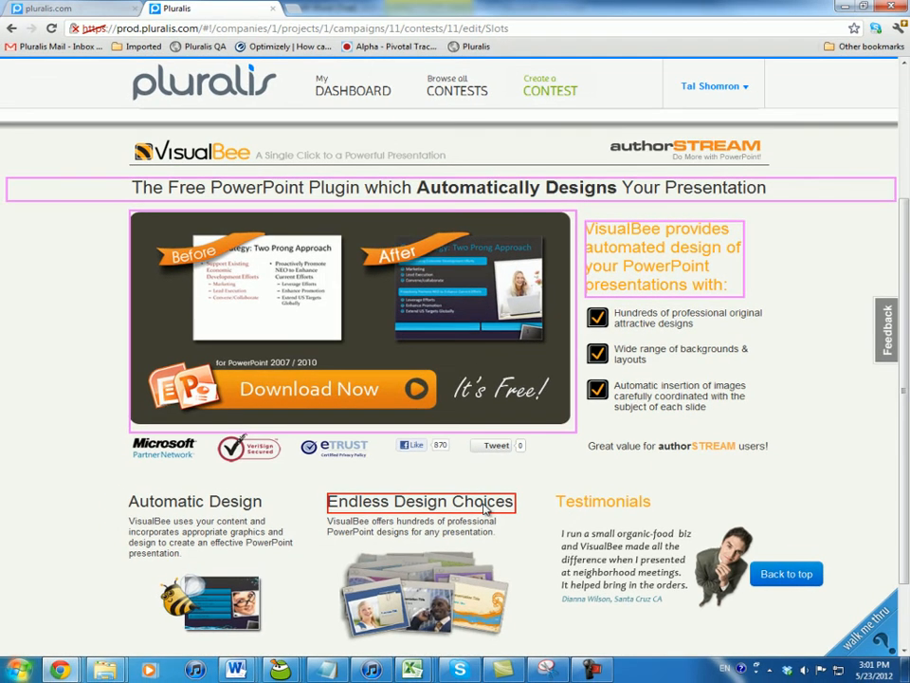
left_click(497, 493)
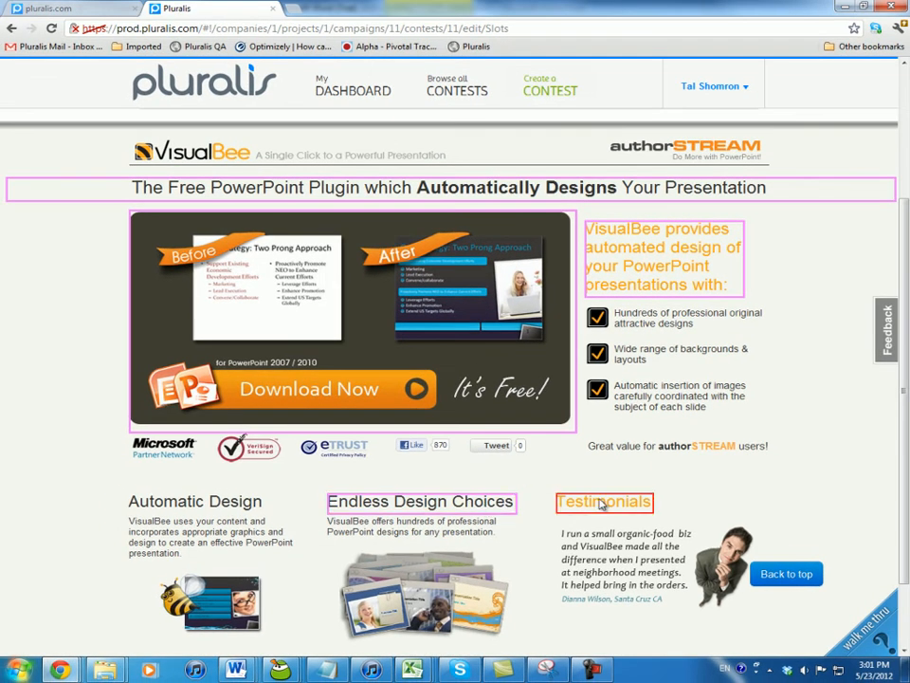
left_click(603, 502)
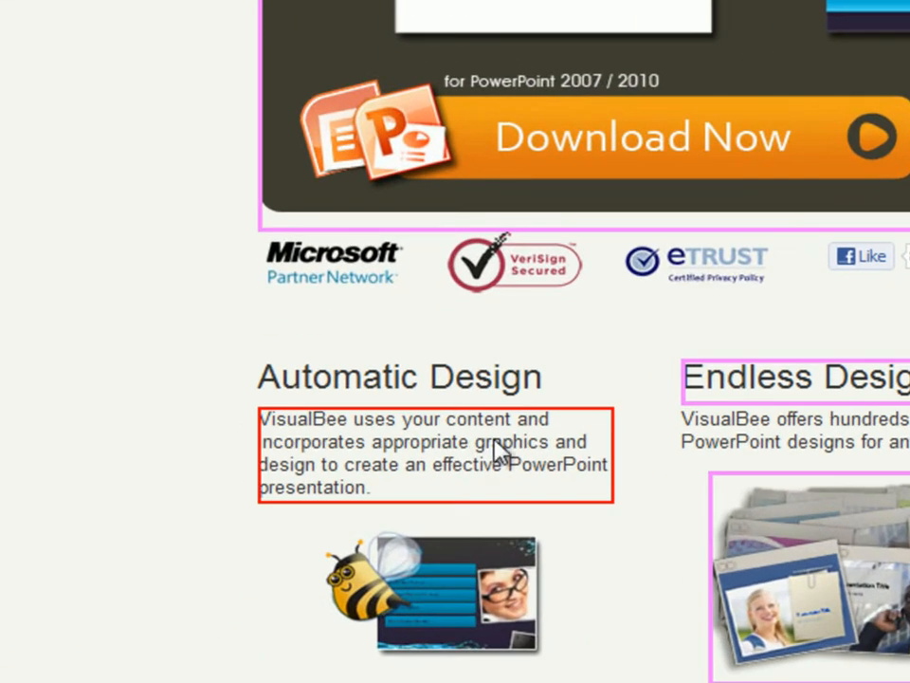
left_click(465, 442)
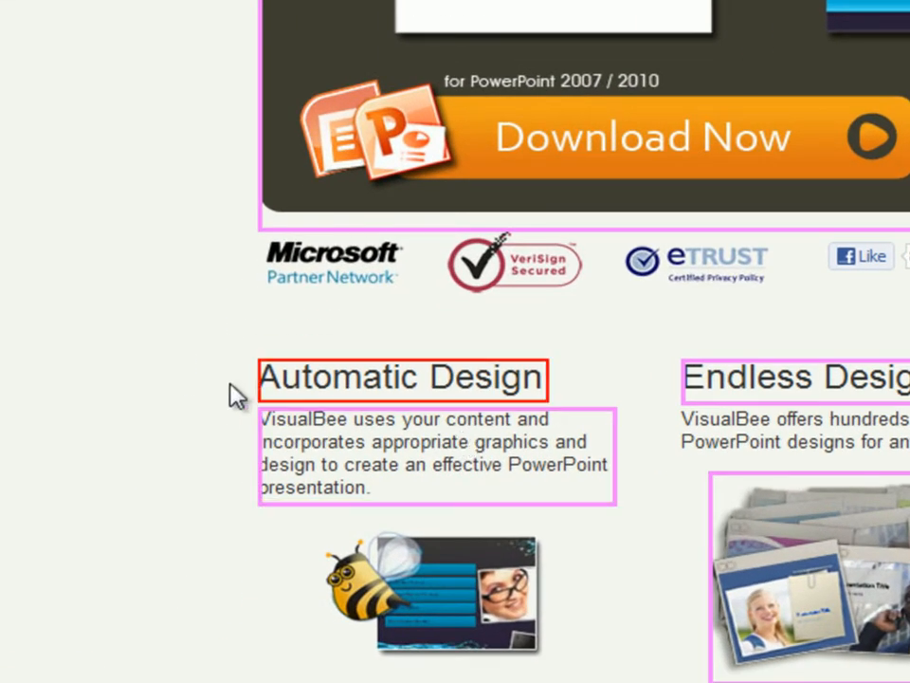
left_click(482, 476)
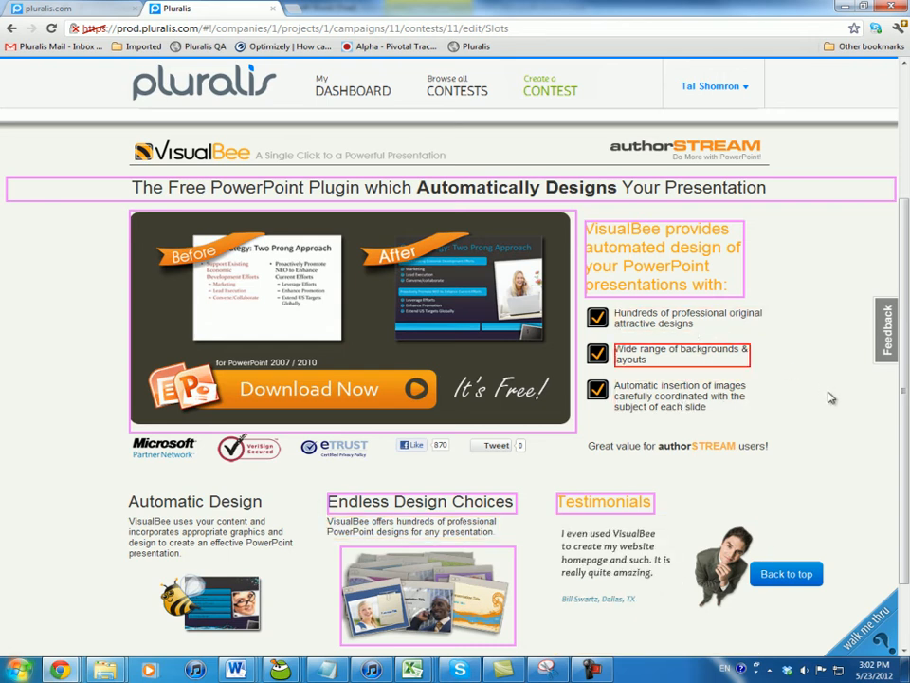
scroll(831, 398, "up", 3)
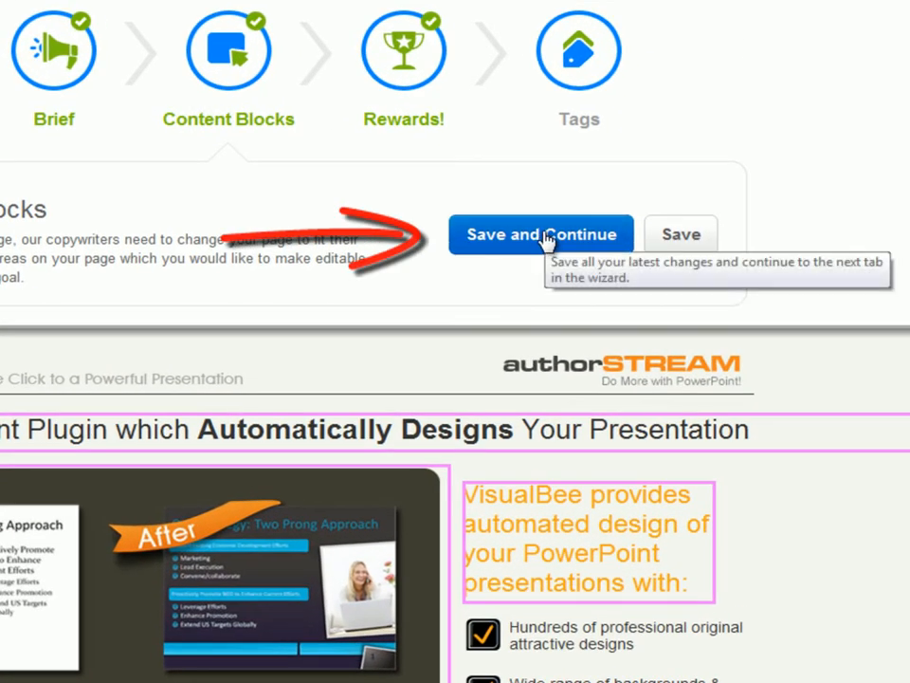
left_click(547, 239)
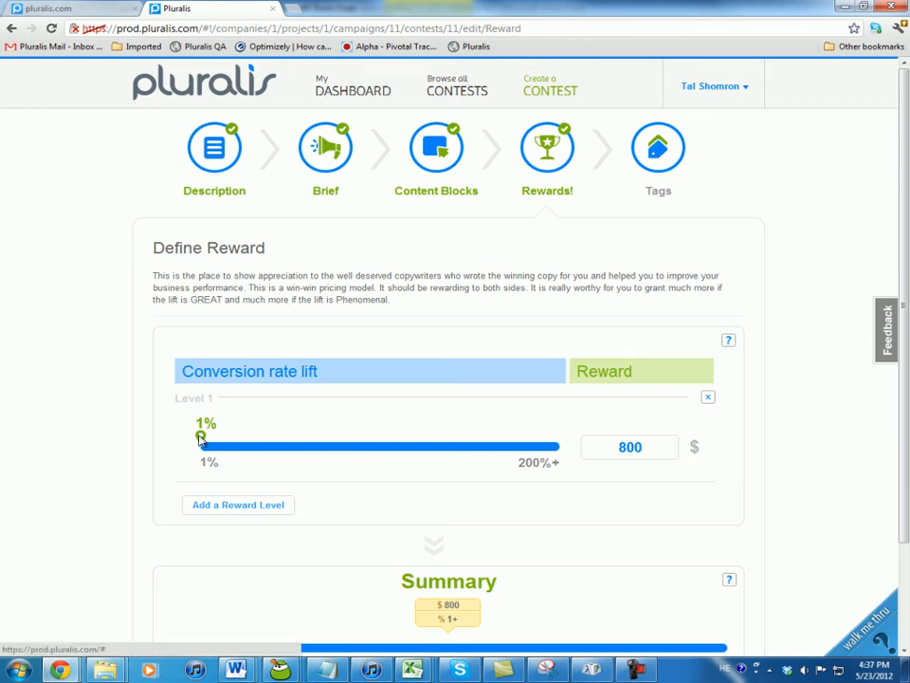
- Set reward level 1 to start at a 5% conversion lift with a 1000 dollar reward
left_click_drag(200, 438, 204, 438)
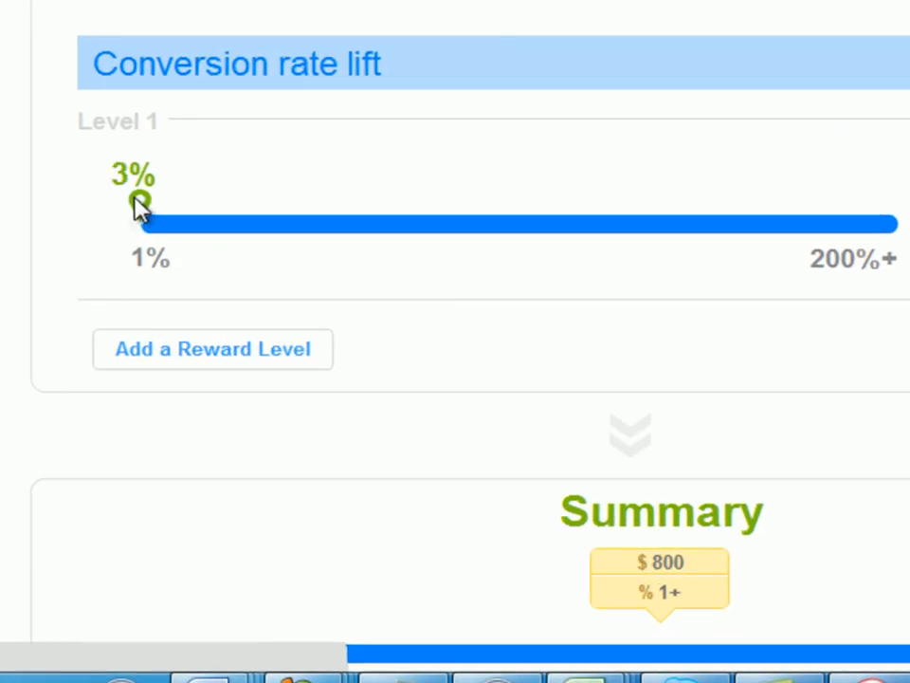
left_click_drag(137, 203, 171, 203)
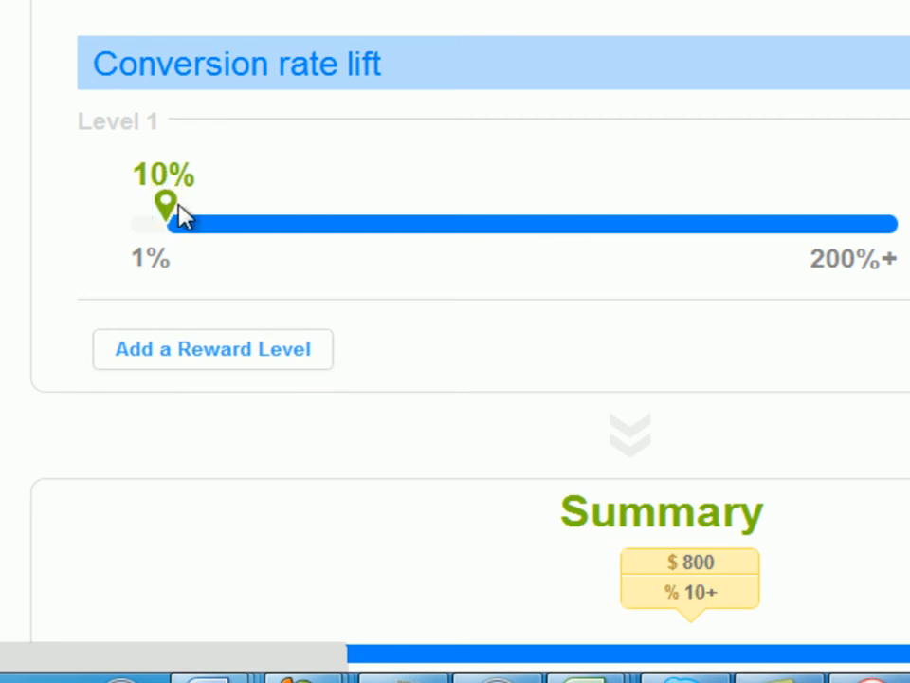
left_click_drag(166, 209, 145, 209)
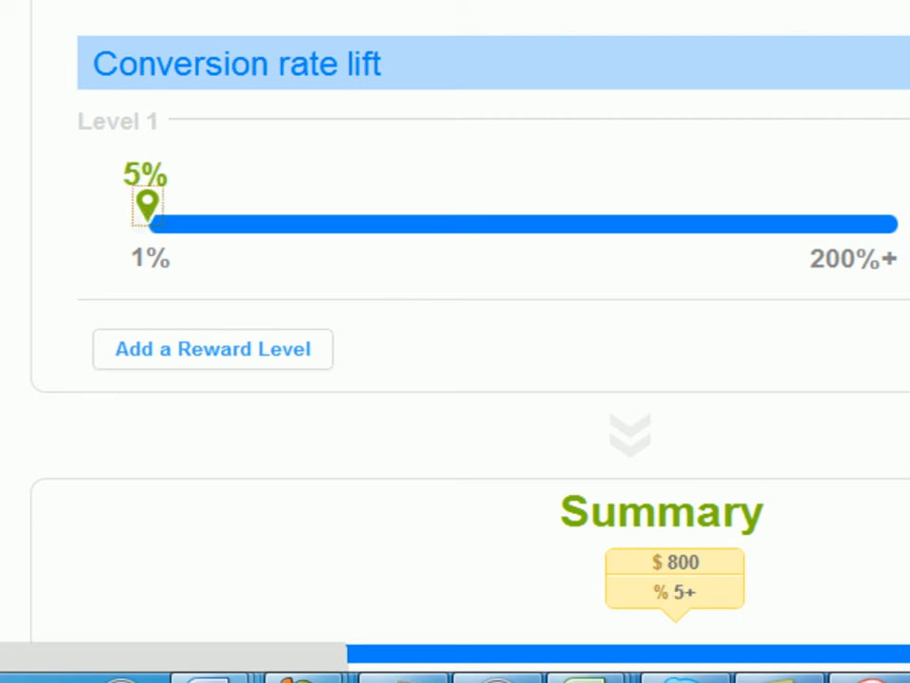
left_click(351, 226)
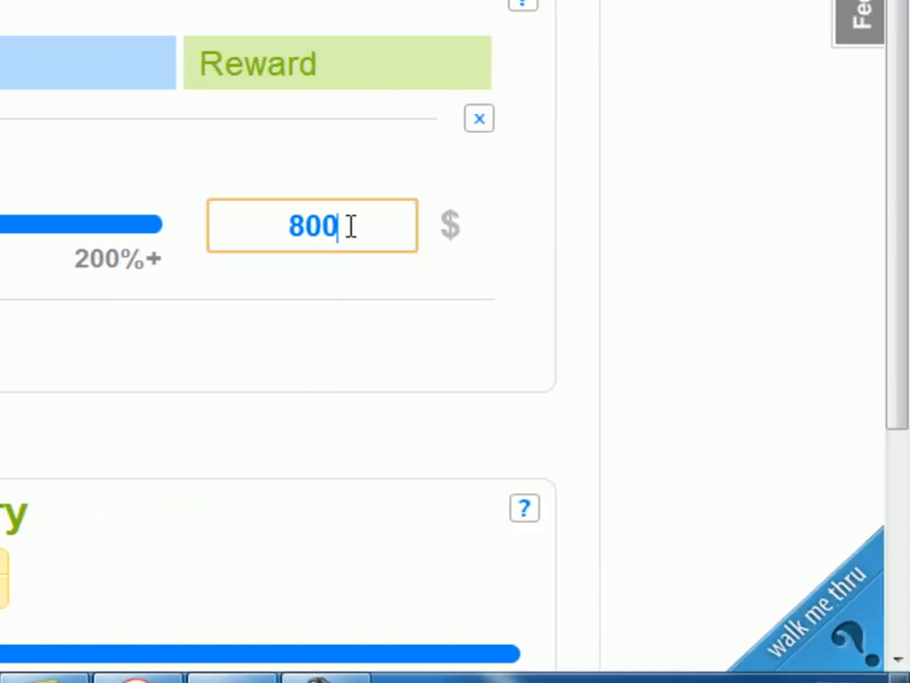
double_click(308, 224)
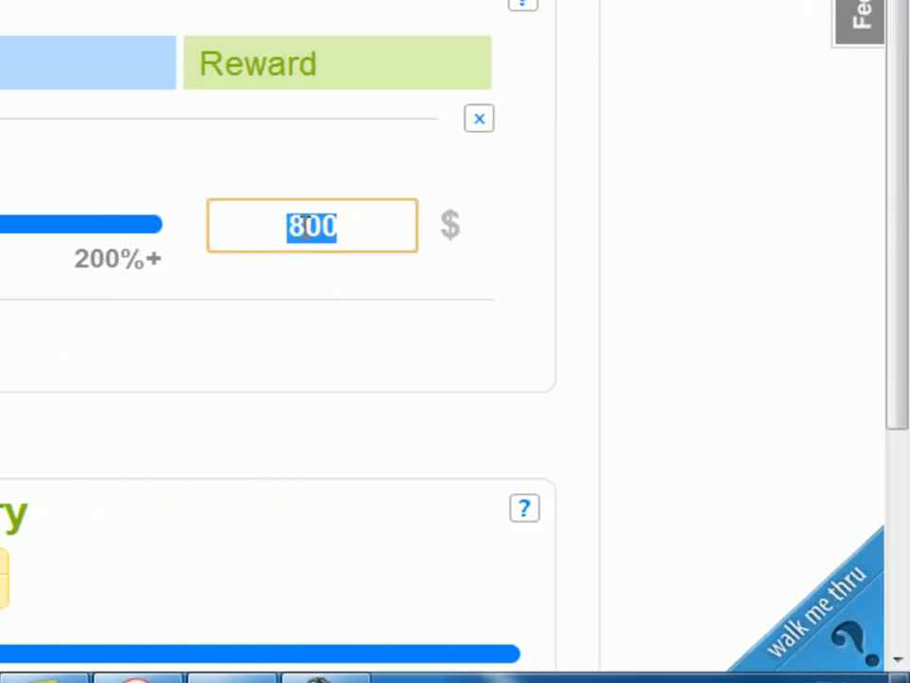
type("1000")
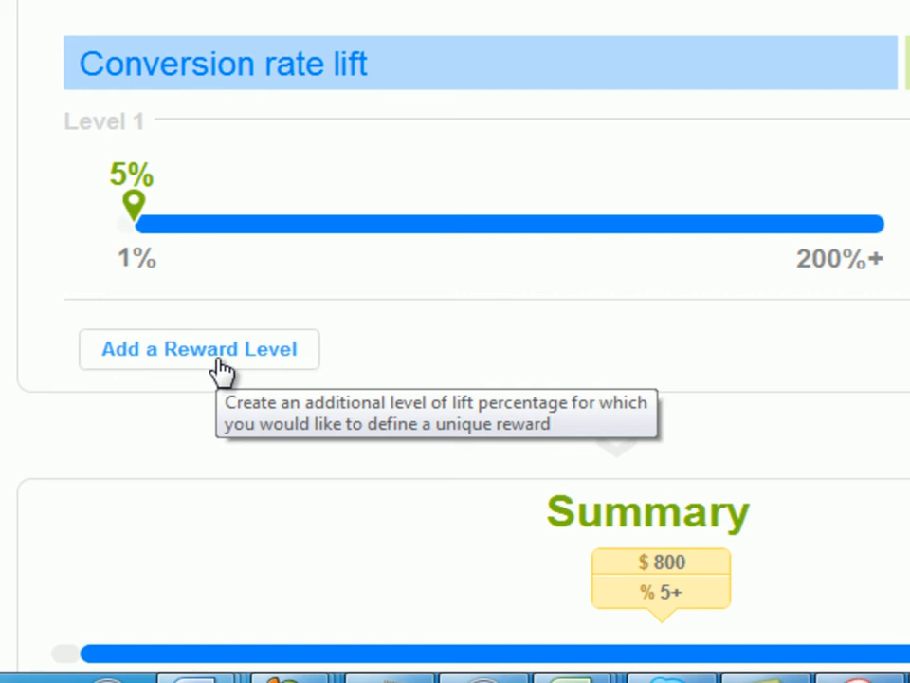
- Add a second reward level starting at 20% lift with a 2500 dollar reward
left_click(220, 359)
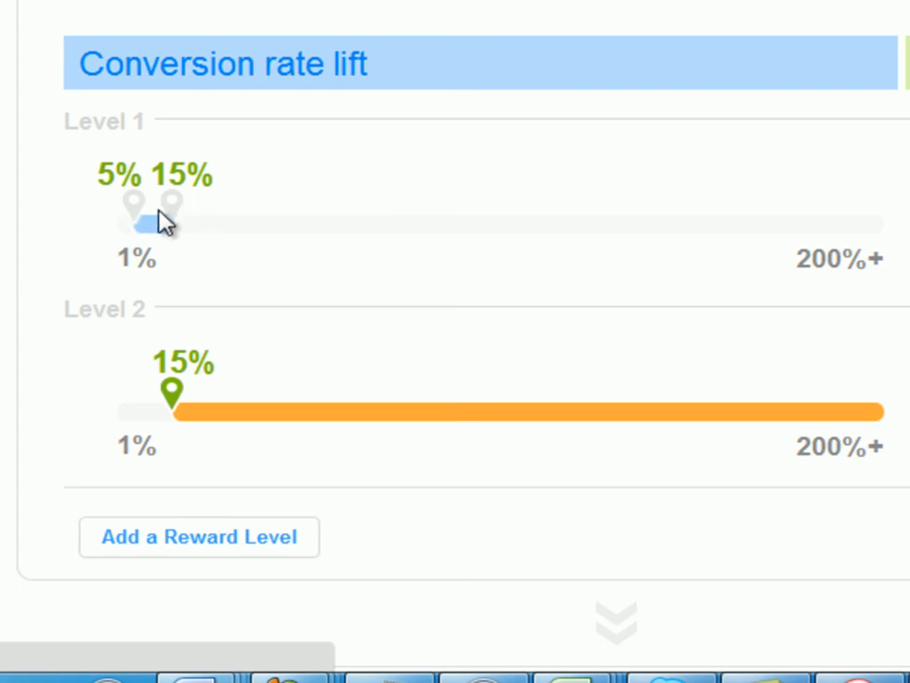
left_click_drag(170, 401, 185, 389)
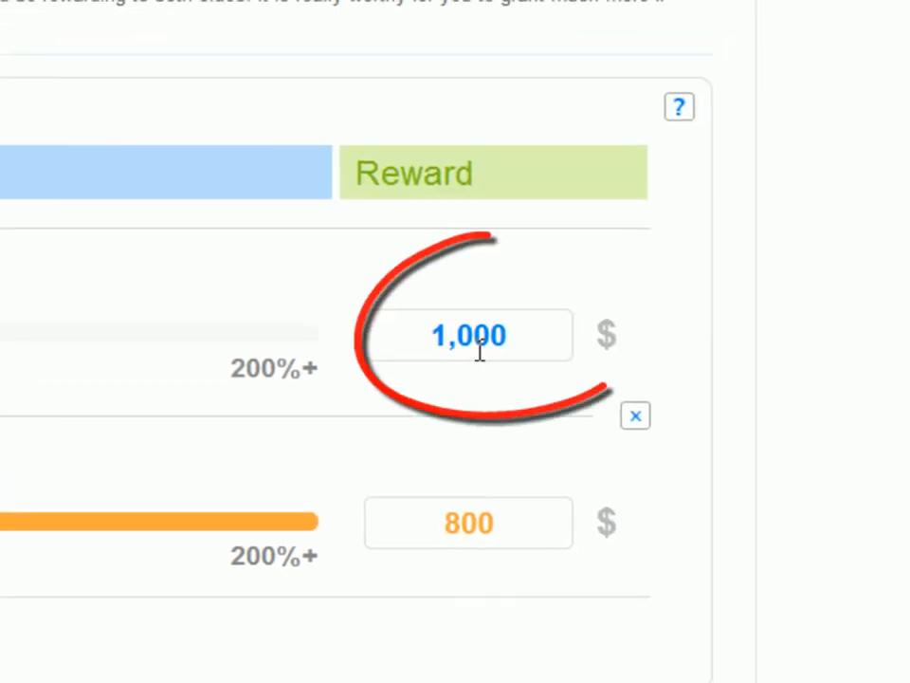
left_click(489, 526)
double_click(488, 524)
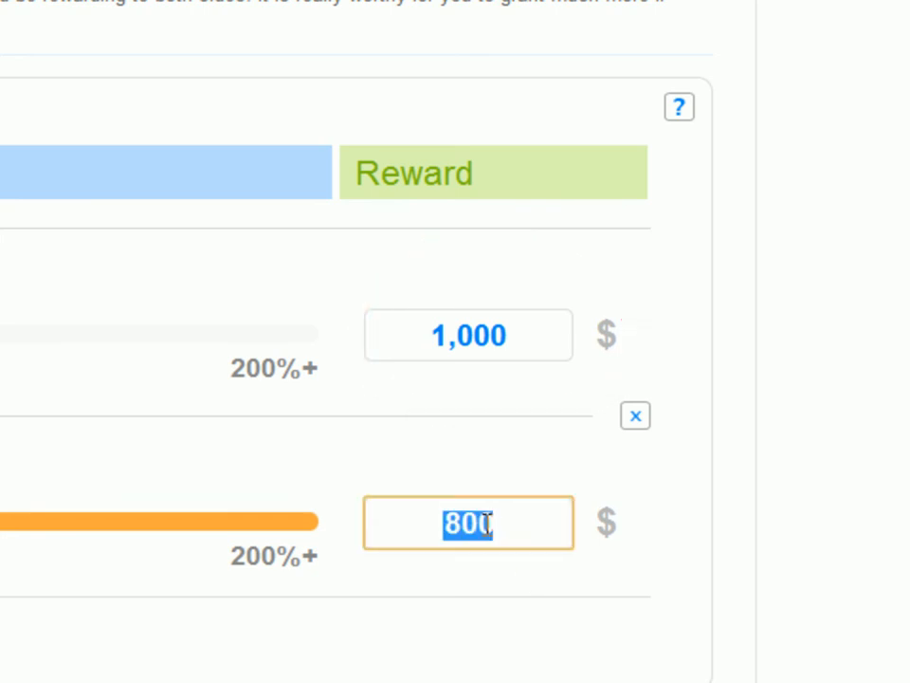
type("2500")
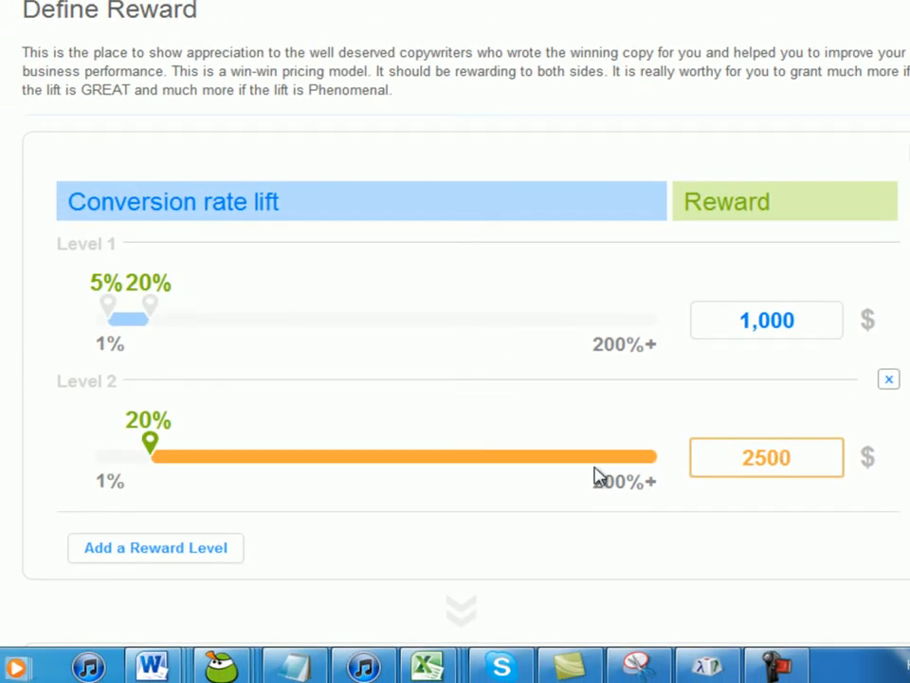
left_click(210, 552)
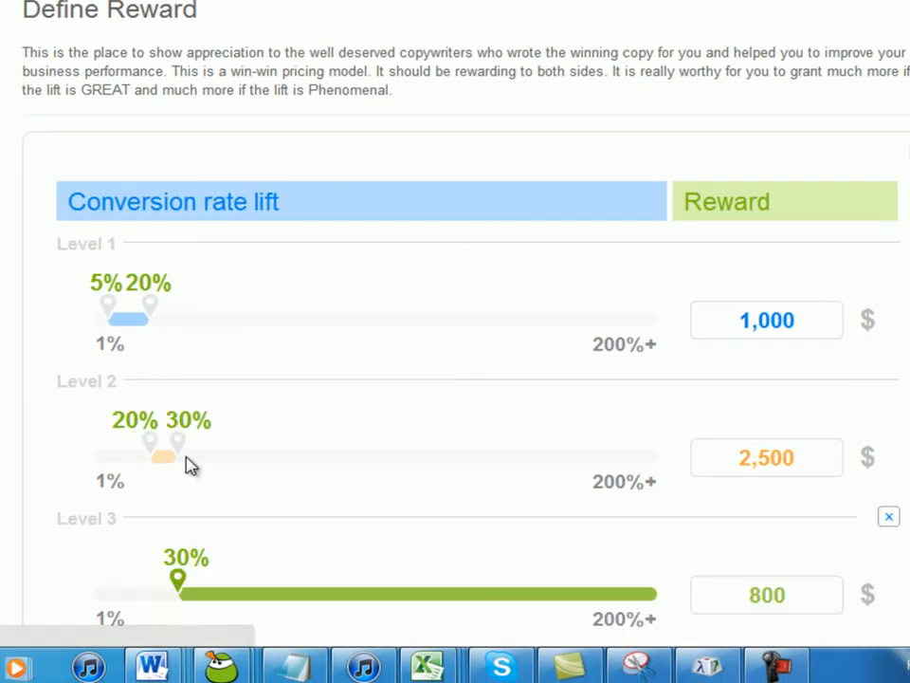
scroll(204, 550, "down", 2)
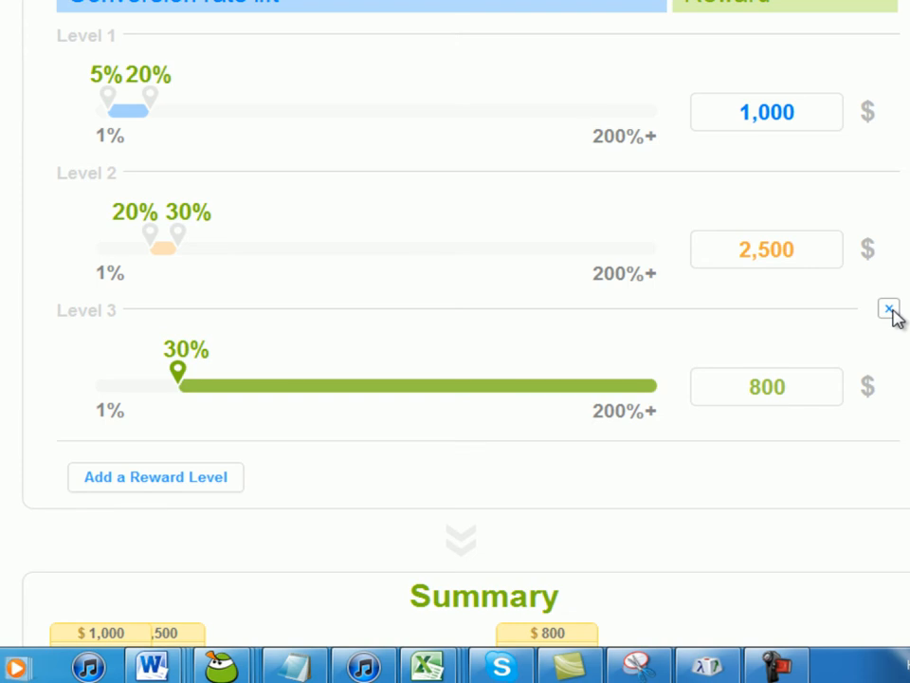
left_click(890, 311)
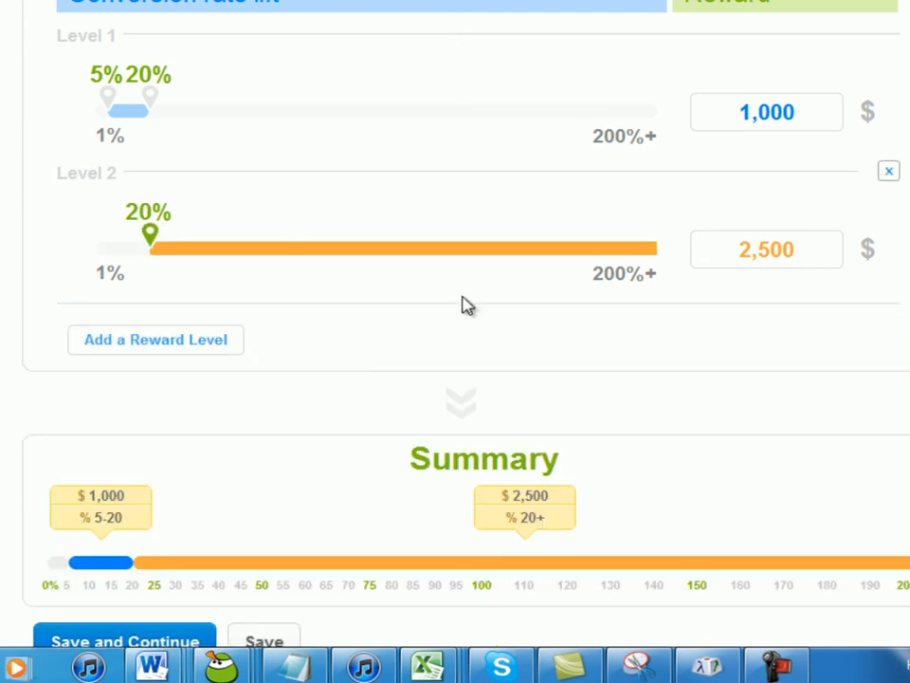
- Add a third reward level at 30% lift with a 4000 dollar reward, then save and continue
left_click(198, 344)
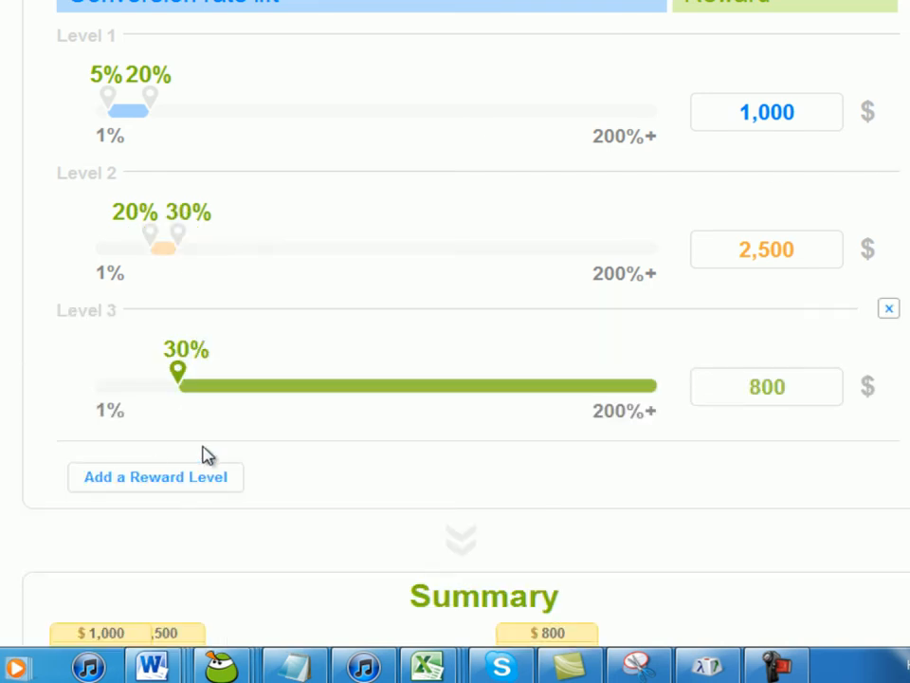
left_click(801, 386)
type("4000")
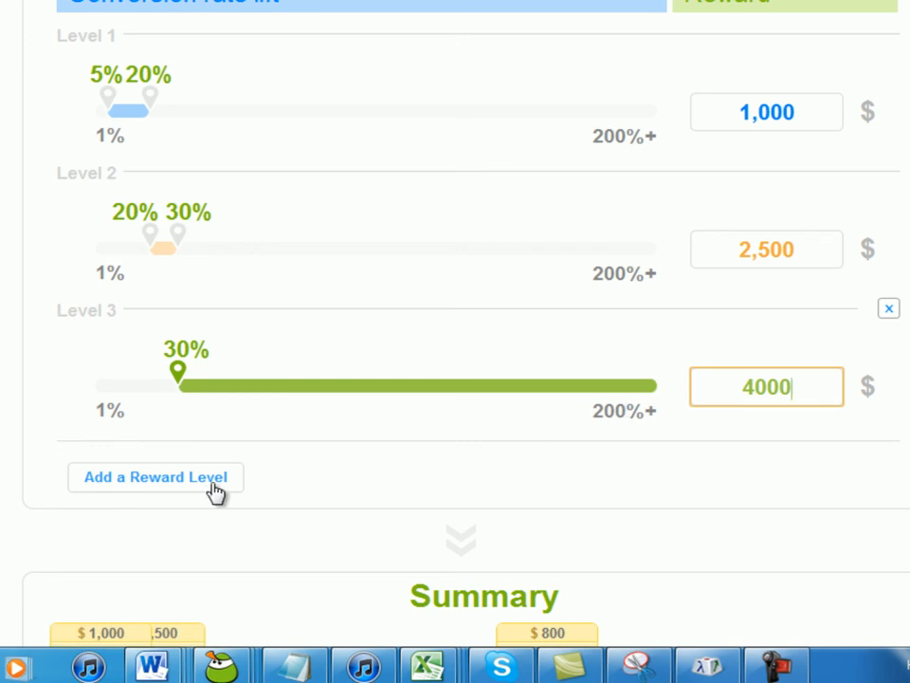
scroll(402, 471, "down", 3)
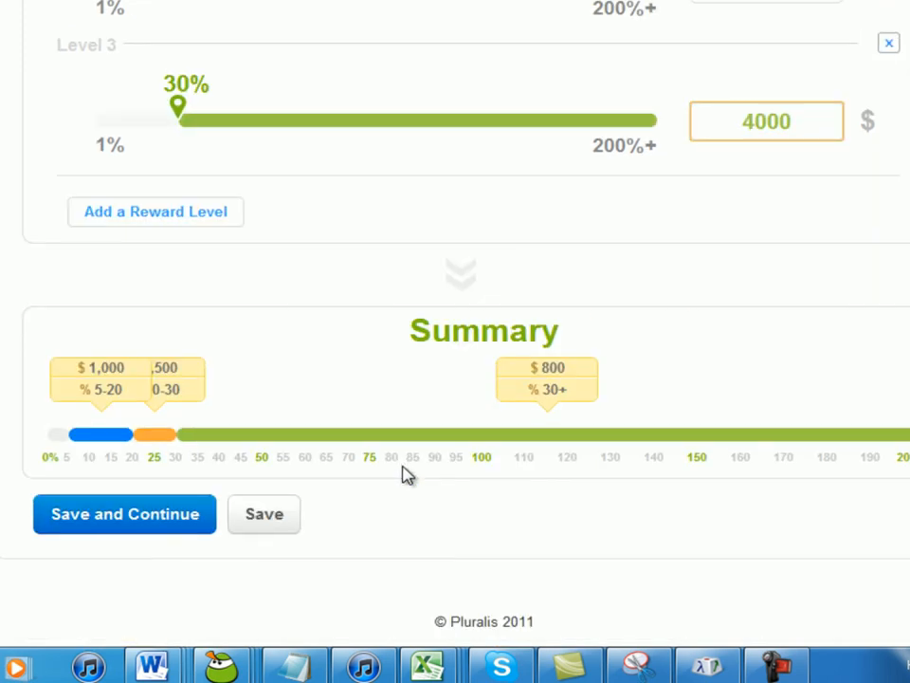
left_click(156, 523)
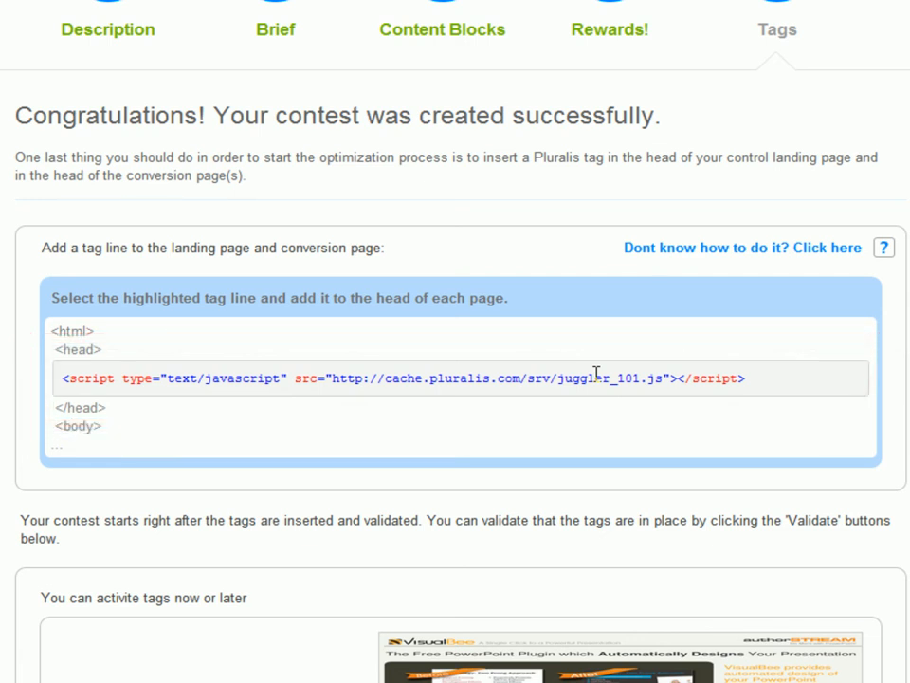
- Copy the highlighted Pluralis script tag line
triple_click(595, 378)
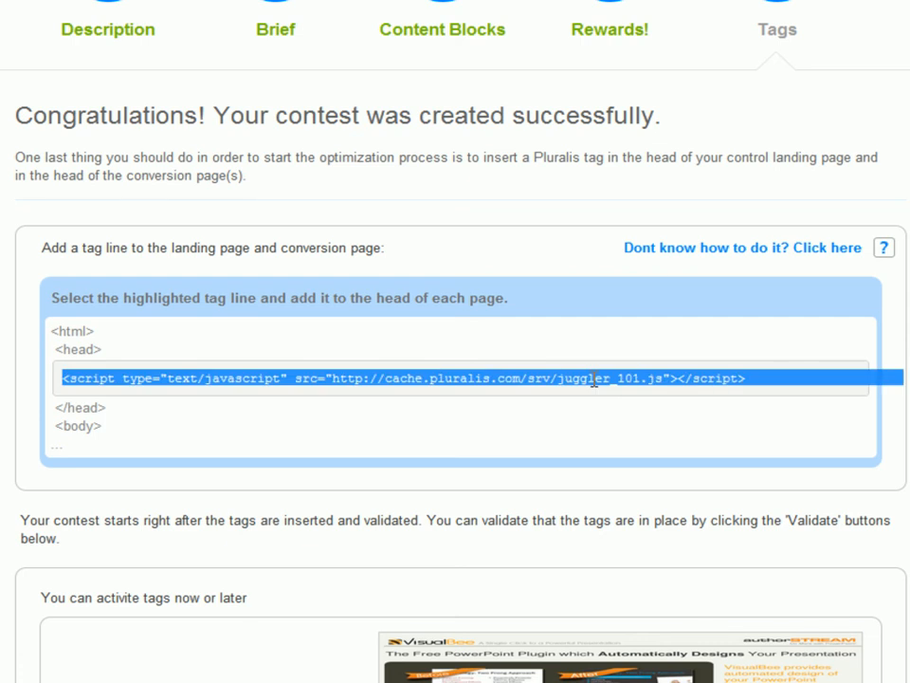
right_click(576, 376)
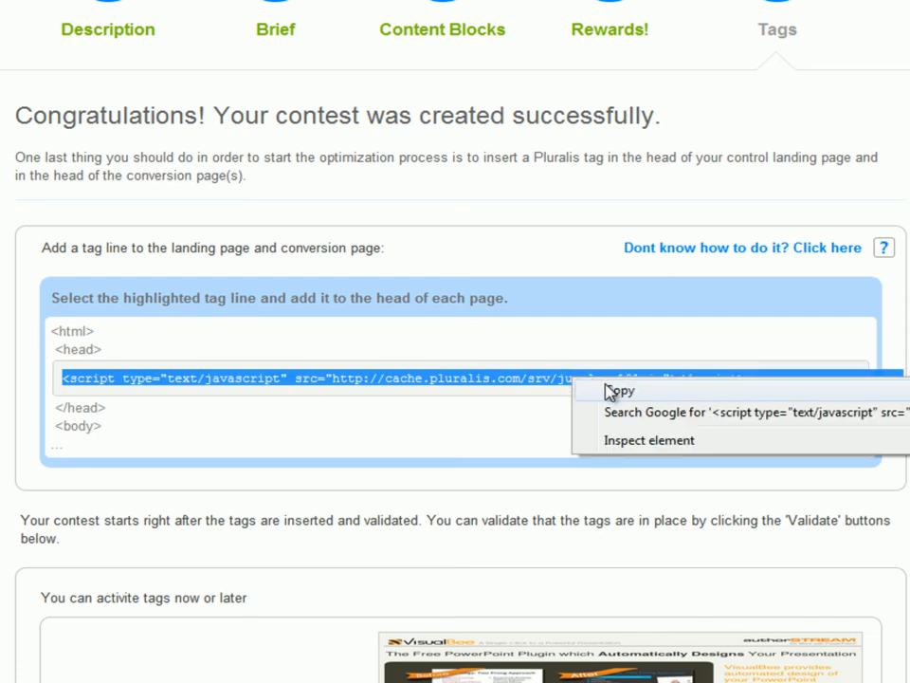
left_click(605, 389)
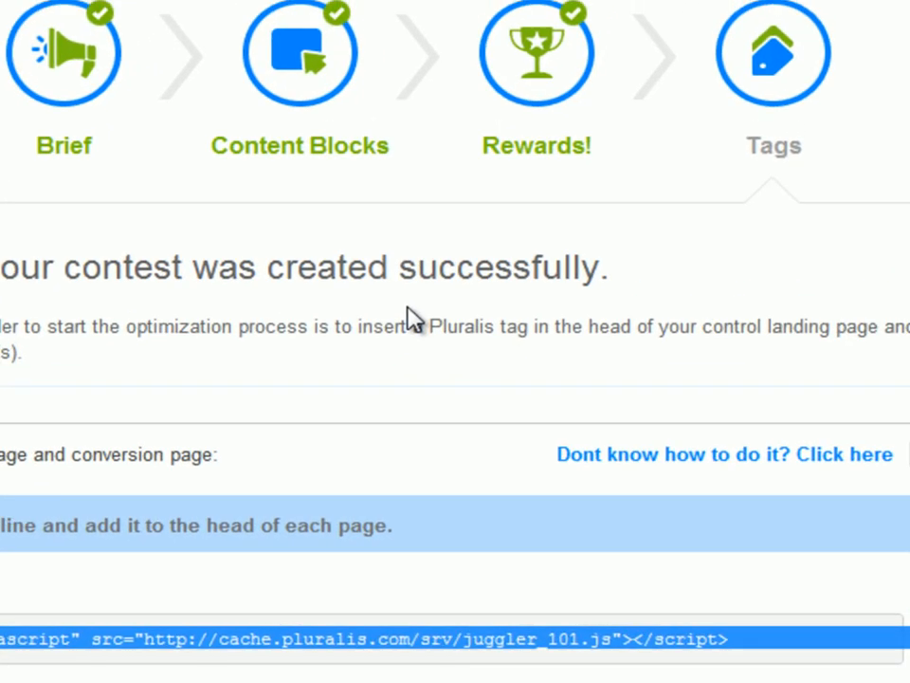
- View the page source to examine its head section, then return to the contest's tag validation area
right_click(407, 307)
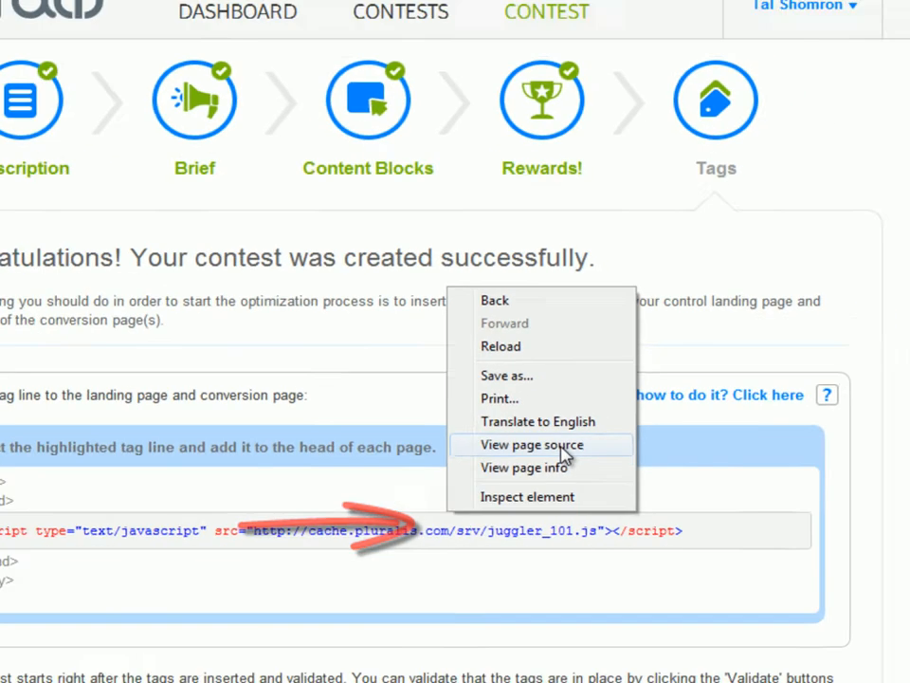
left_click(563, 527)
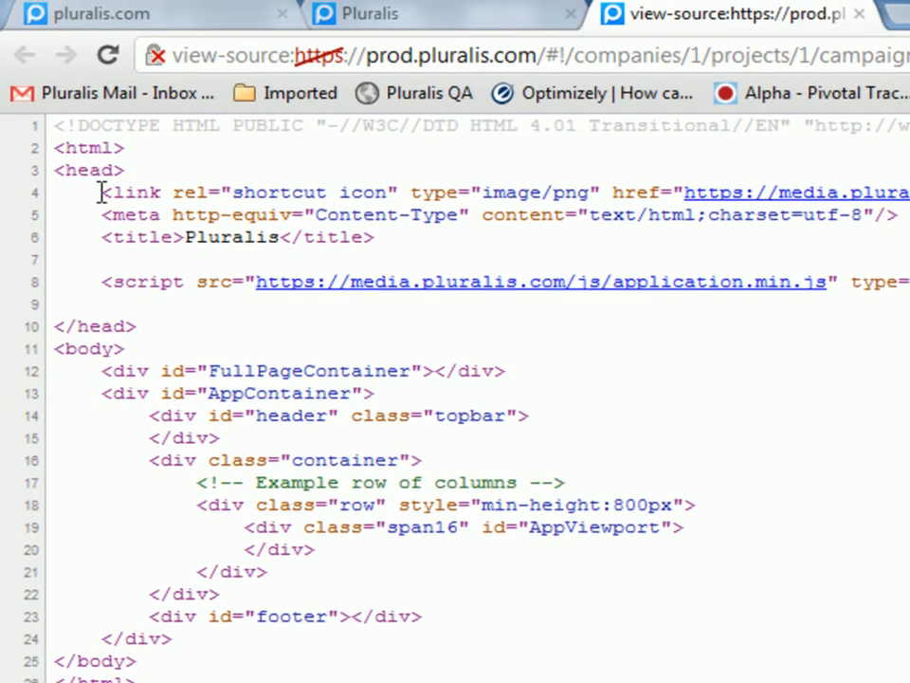
left_click(327, 16)
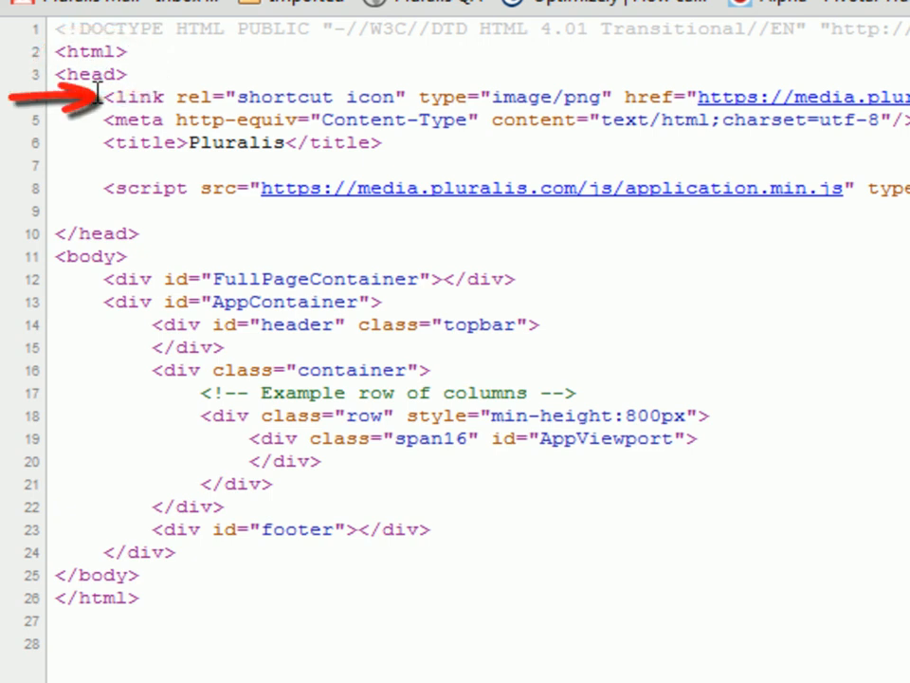
left_click_drag(98, 92, 96, 86)
left_click(98, 95)
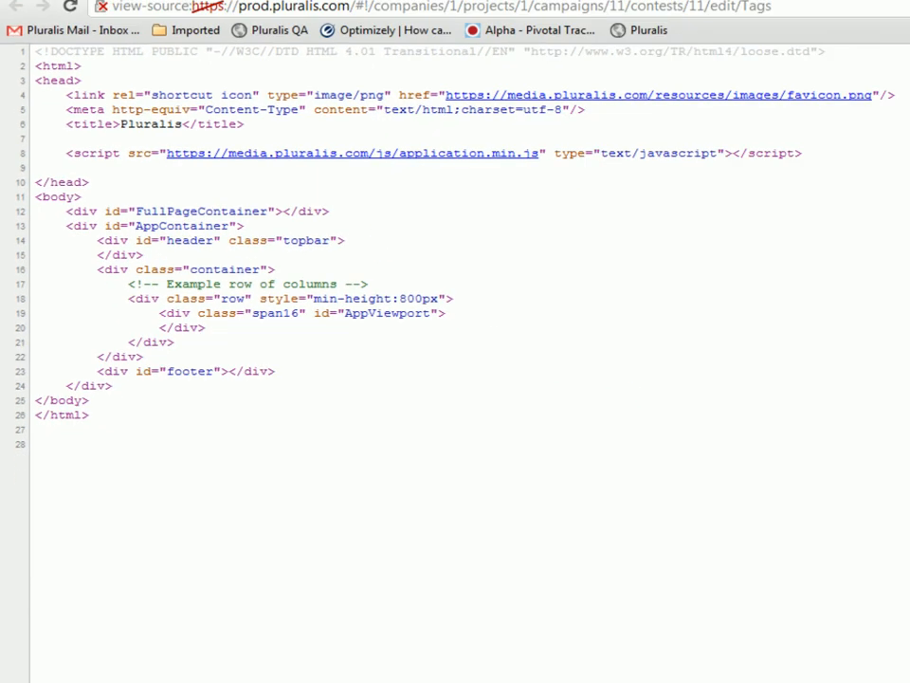
left_click(163, 8)
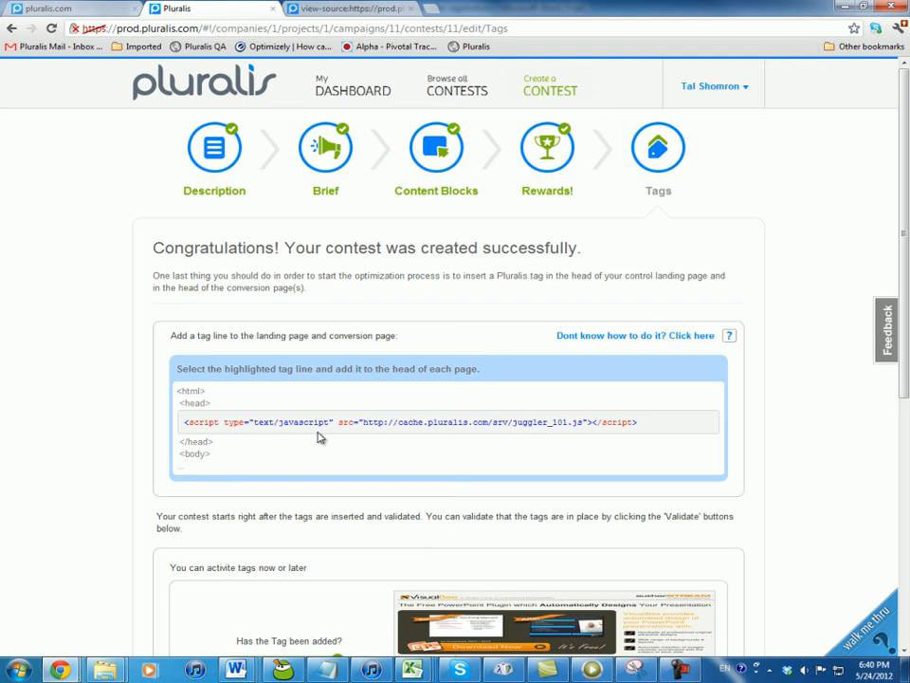
scroll(319, 437, "down", 5)
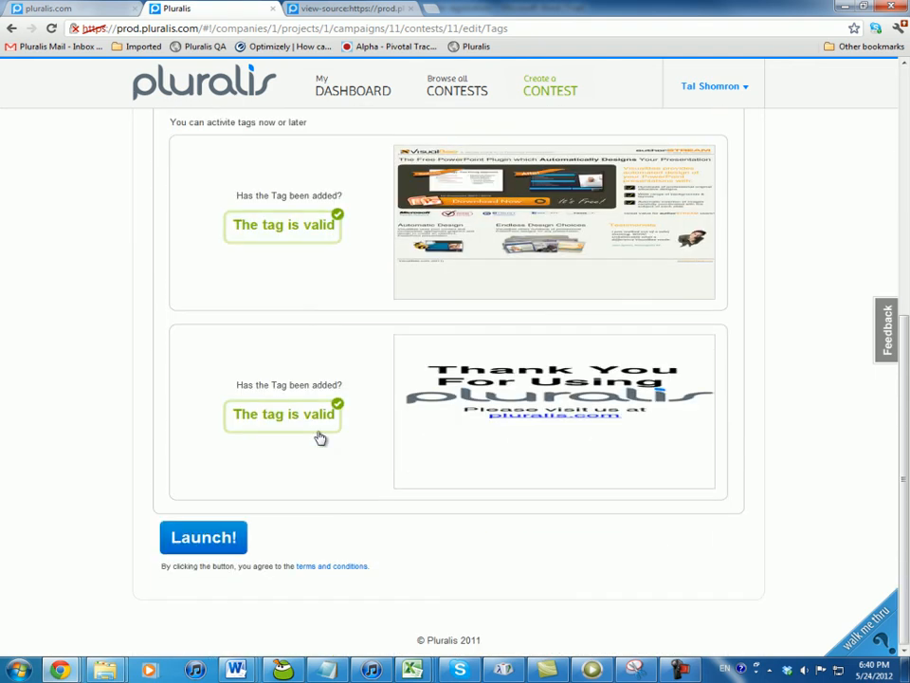